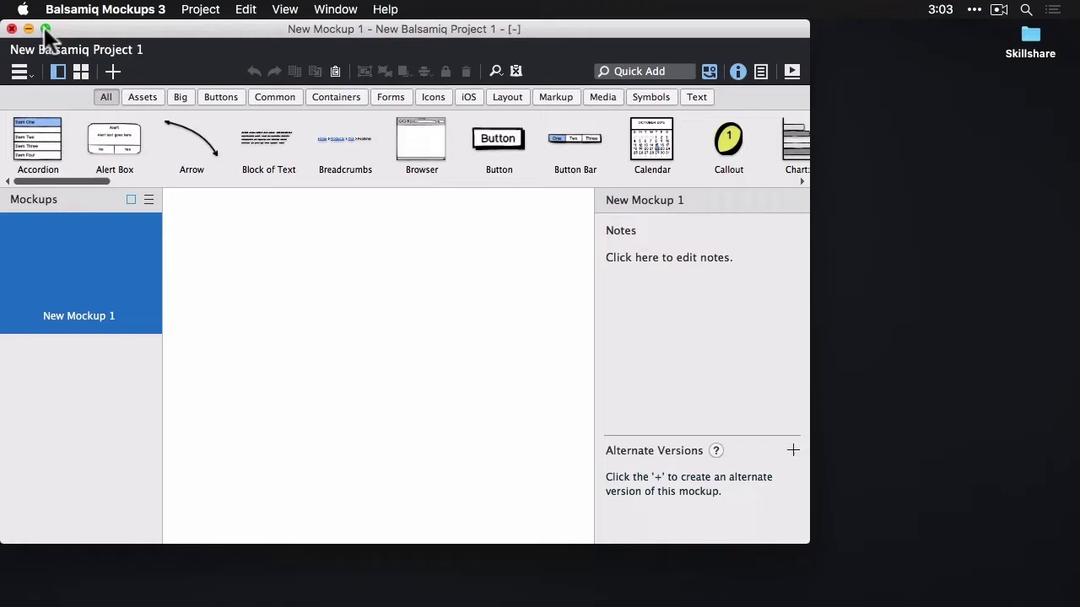
Maximize the Balsamiq Mockups window to fill the screen.
{"action": "left_click", "coordinate": [45, 28]}
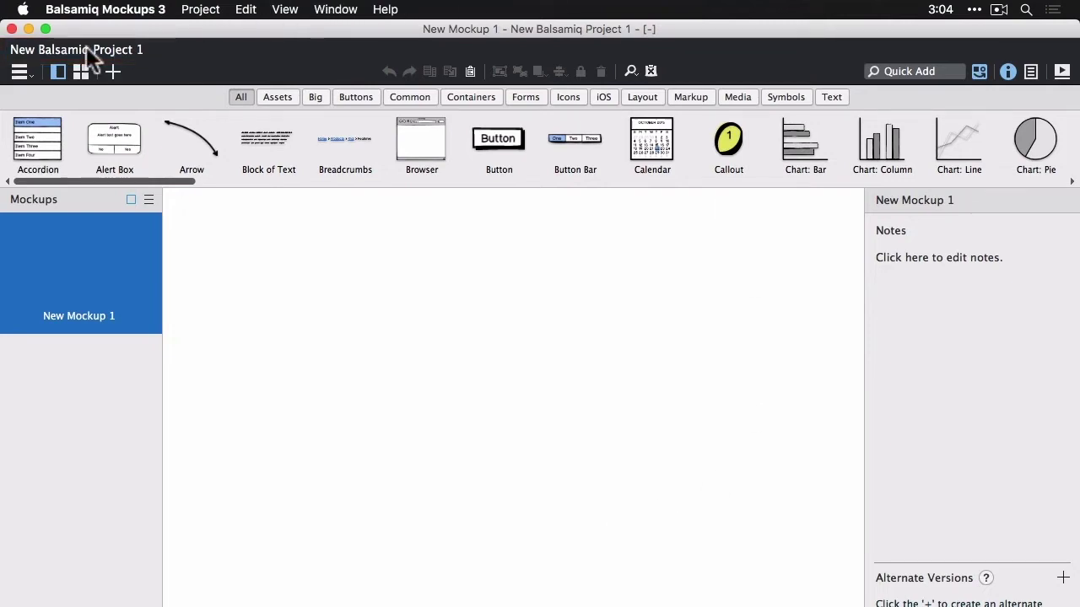
Rename the project to 'Skillshare Demo'.
{"action": "double_click", "coordinate": [86, 46]}
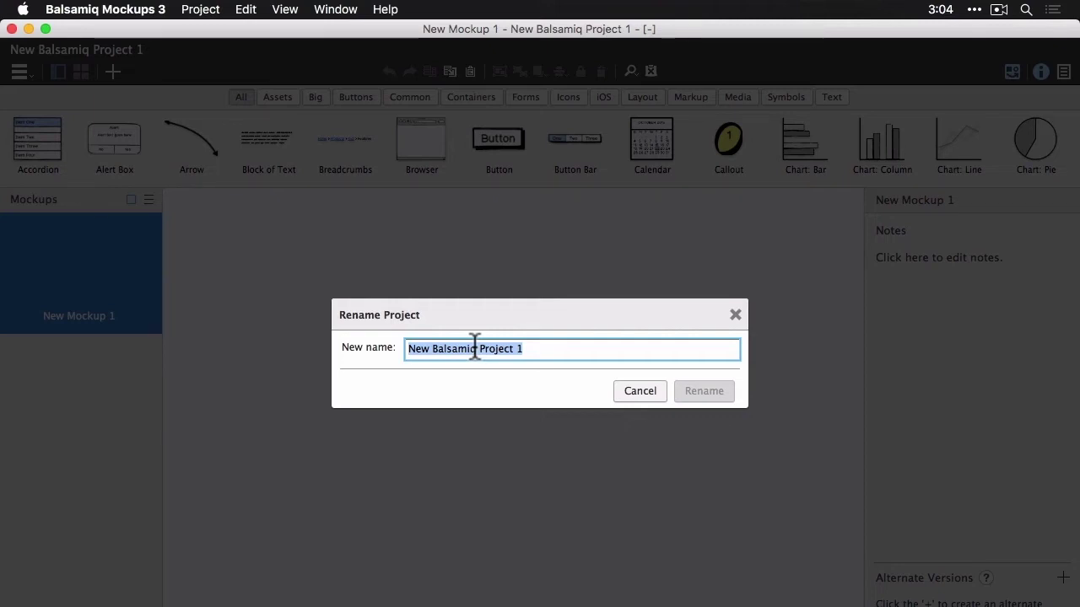
{"action": "type", "text": "Skill"}
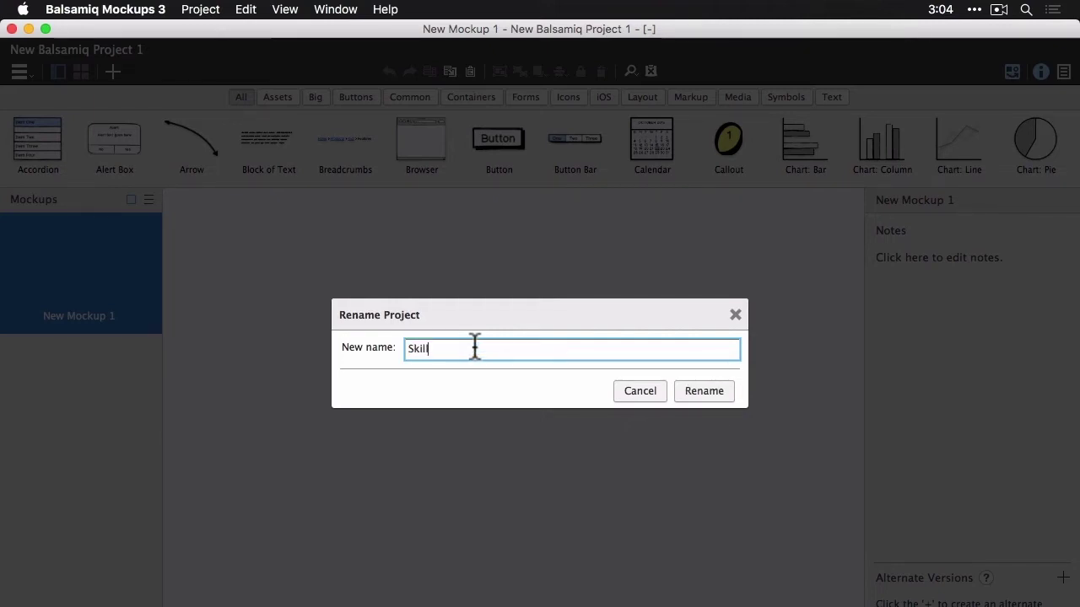
{"action": "type", "text": "share Demo"}
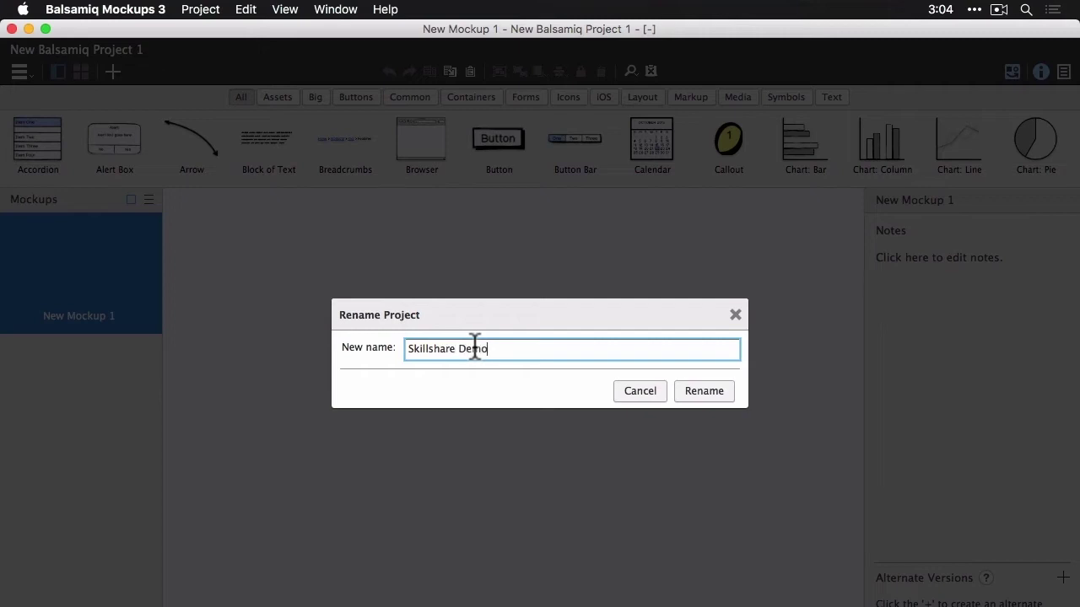
{"action": "key", "text": "Return"}
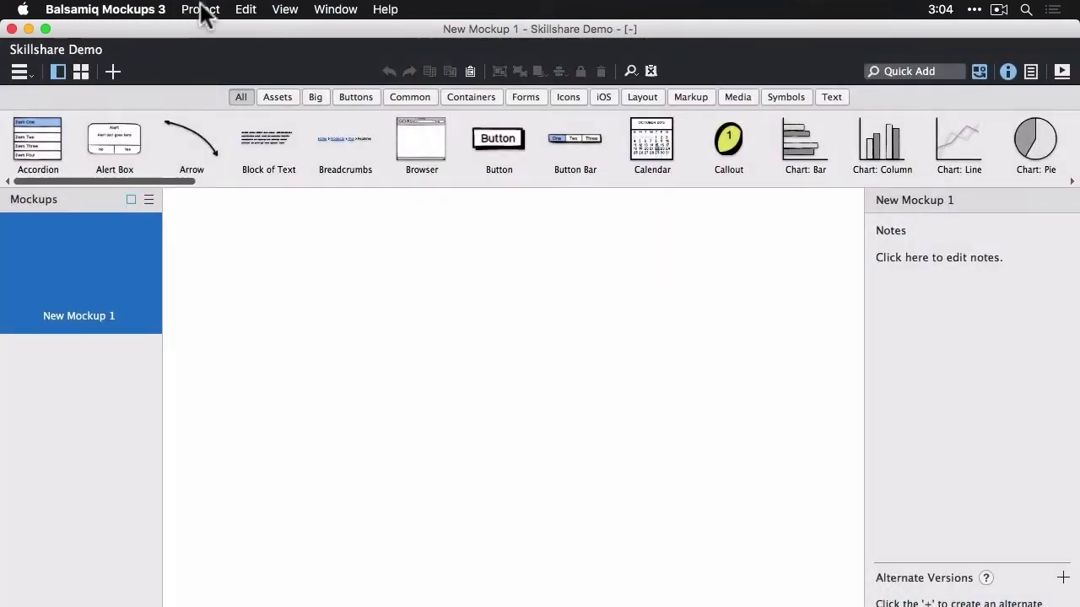
Save the project as Skillshare Demo.bmpr in the Skillshare folder.
{"action": "left_click", "coordinate": [203, 10]}
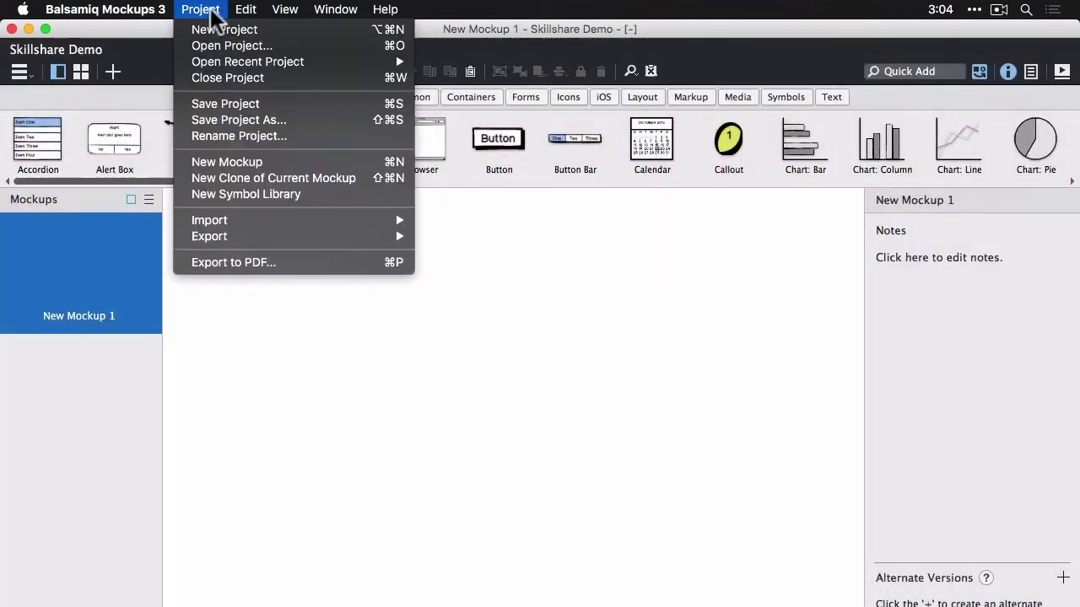
{"action": "left_click", "coordinate": [239, 101]}
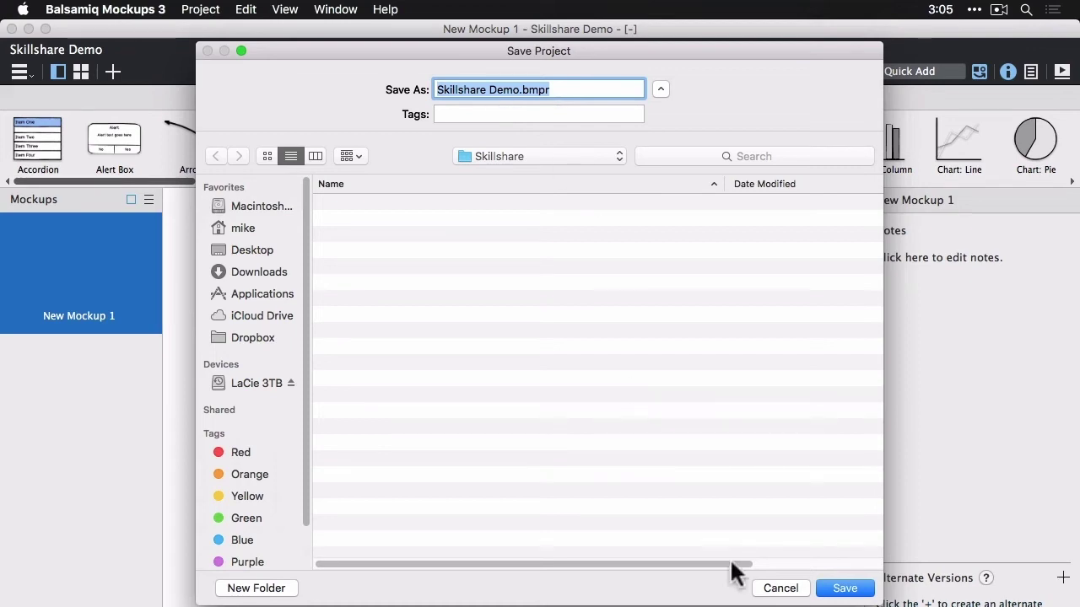
{"action": "left_click", "coordinate": [846, 588]}
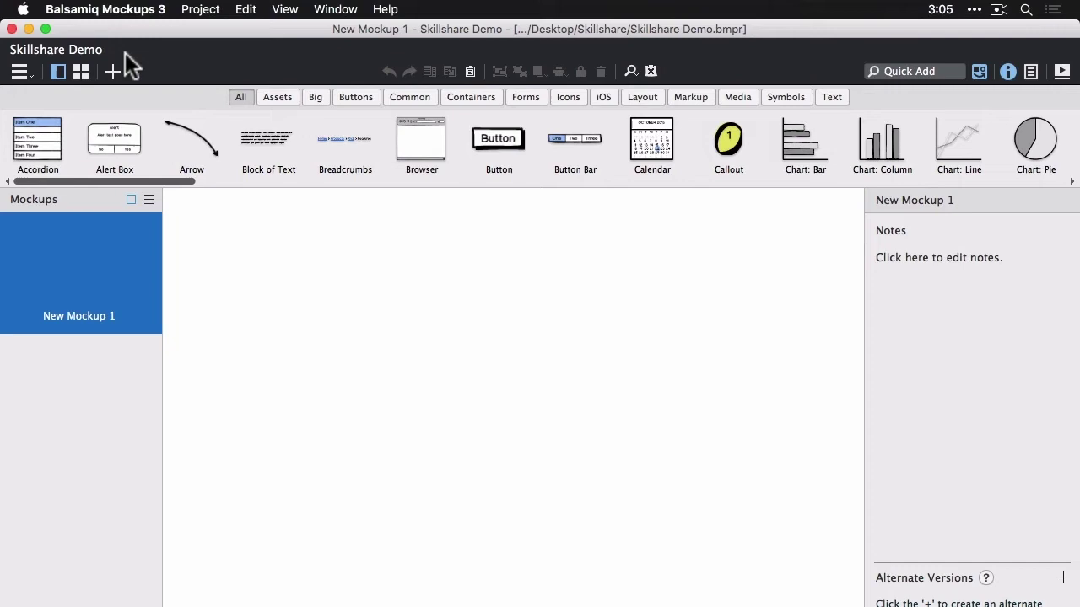
{"action": "left_click", "coordinate": [19, 72]}
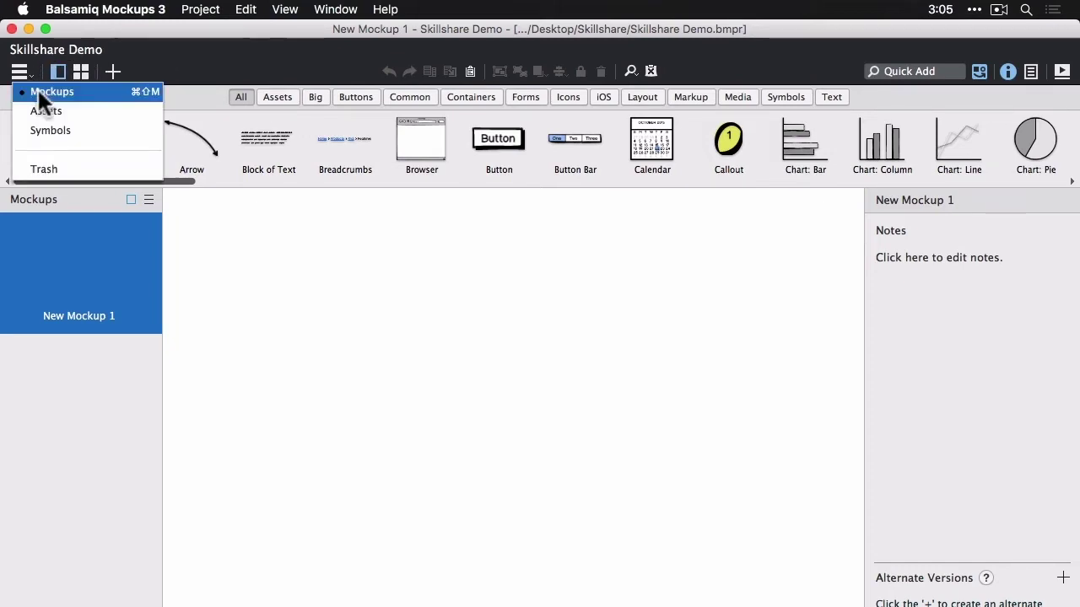
{"action": "left_click", "coordinate": [33, 64]}
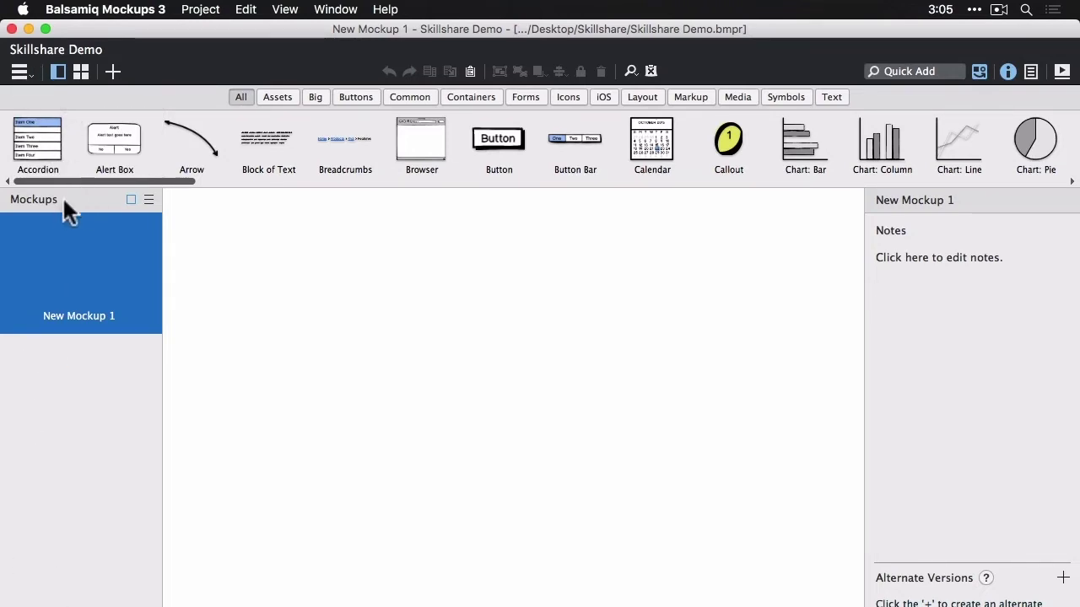
{"action": "left_click", "coordinate": [20, 72]}
{"action": "left_click", "coordinate": [39, 105]}
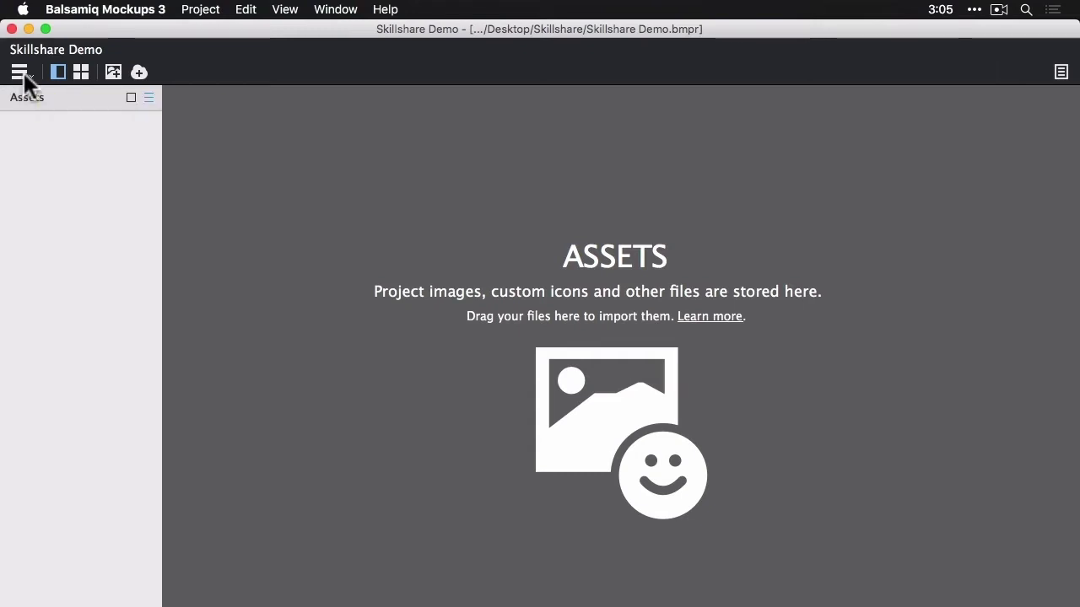
{"action": "left_click", "coordinate": [24, 75]}
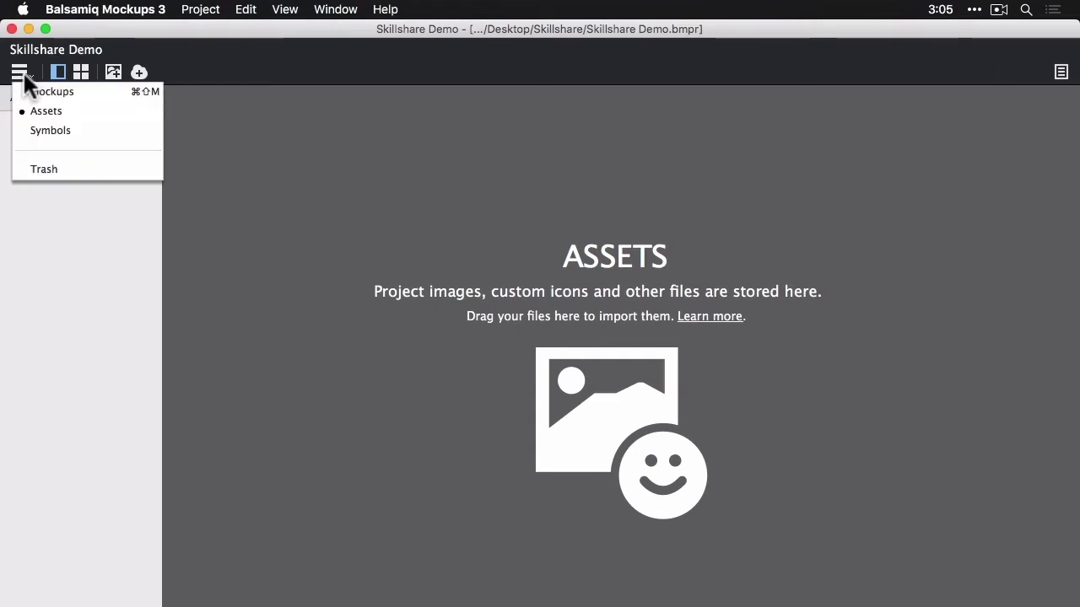
{"action": "left_click", "coordinate": [37, 131]}
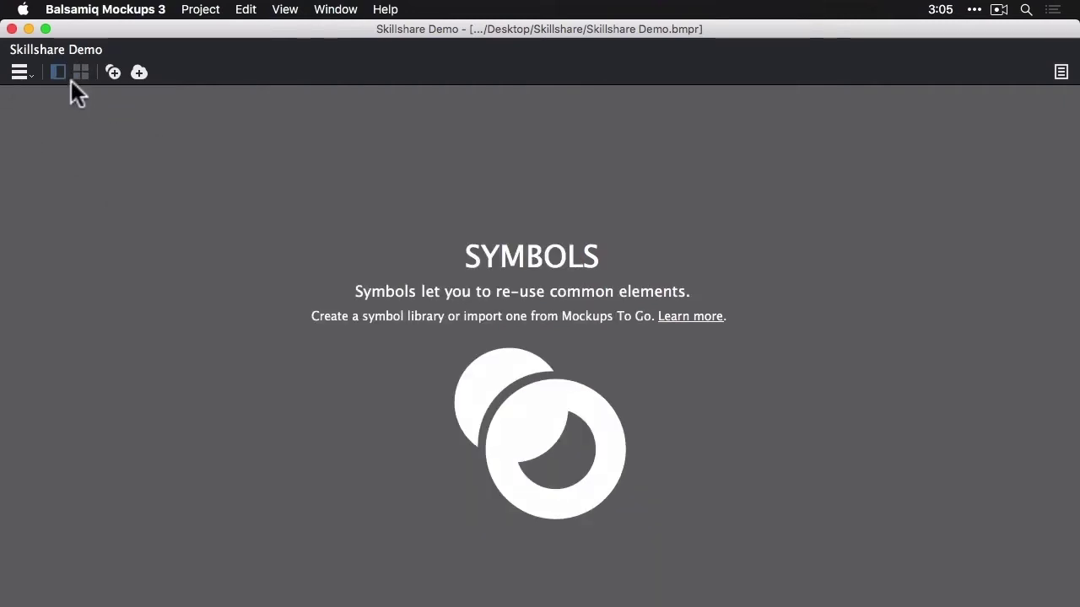
{"action": "left_click", "coordinate": [21, 73]}
{"action": "left_click", "coordinate": [45, 167]}
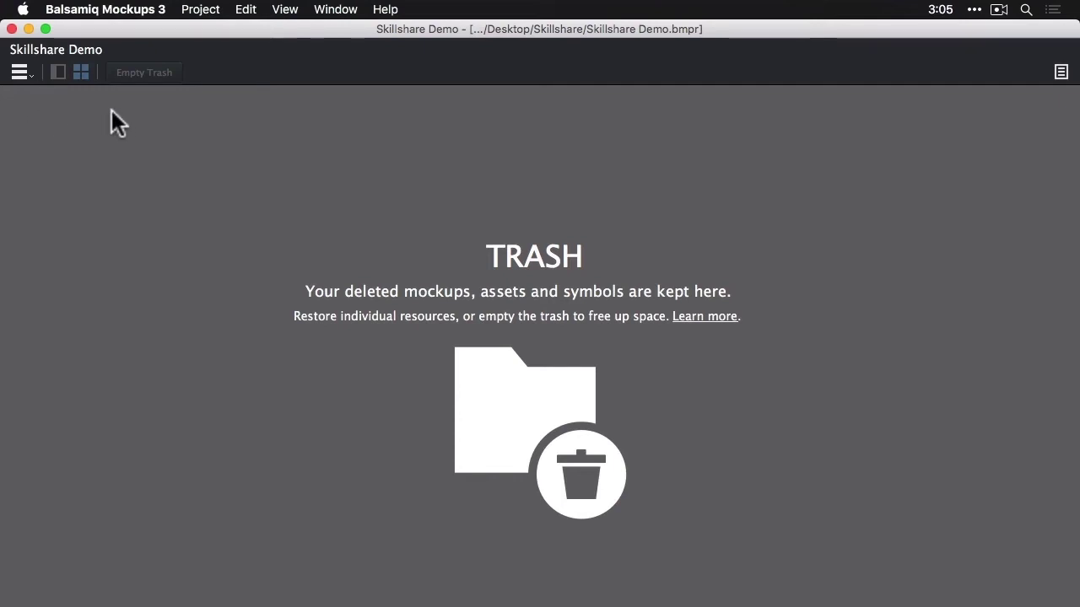
{"action": "left_click", "coordinate": [22, 75]}
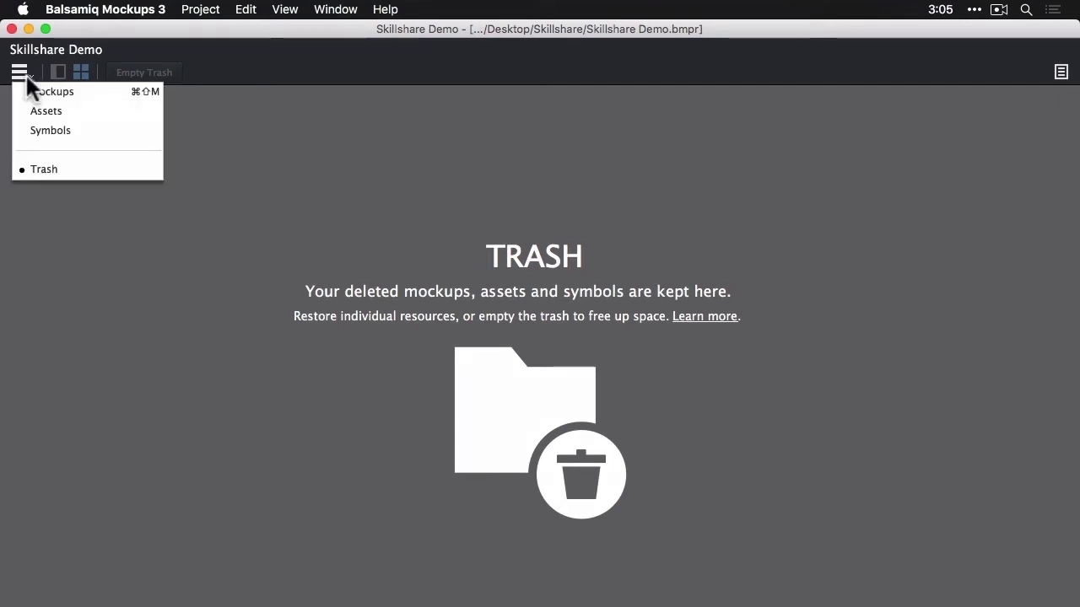
{"action": "left_click", "coordinate": [34, 91]}
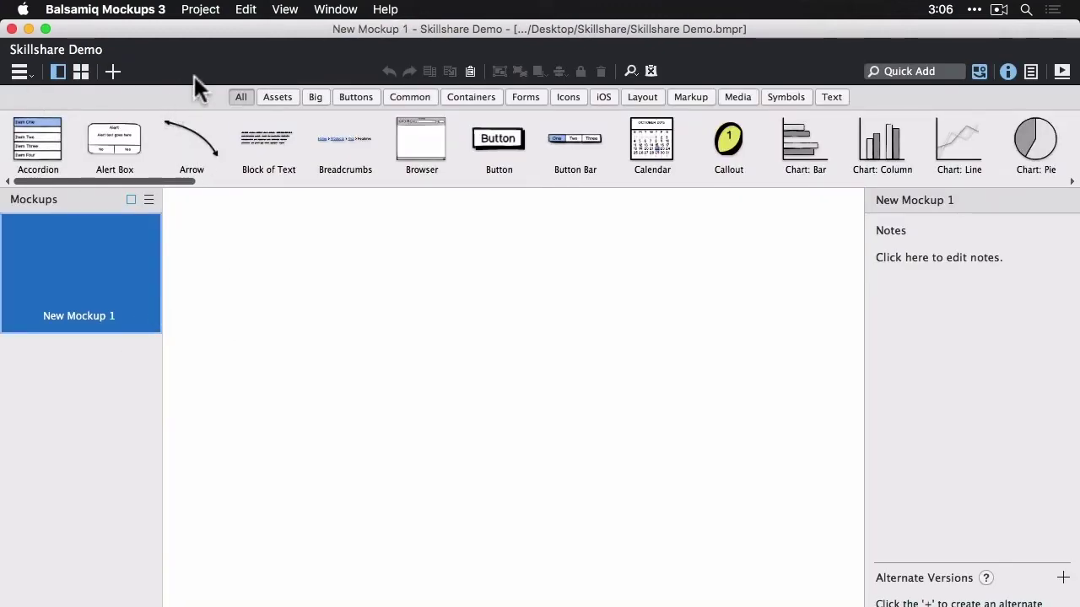
Toggle the mockups list and grid overview, ending in single-mockup view.
{"action": "left_click", "coordinate": [59, 73]}
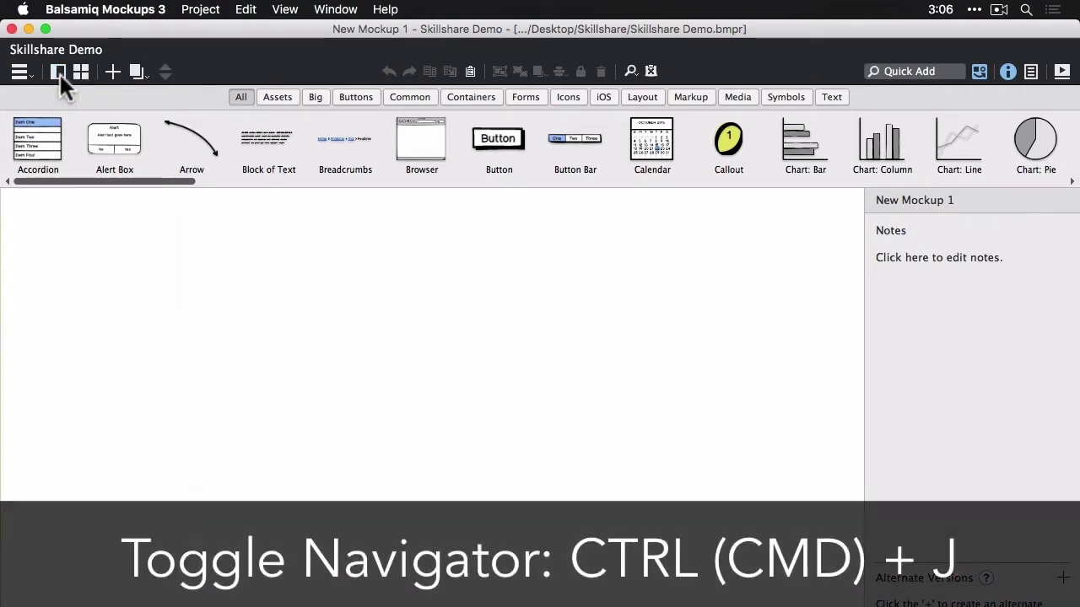
{"action": "left_click", "coordinate": [59, 73]}
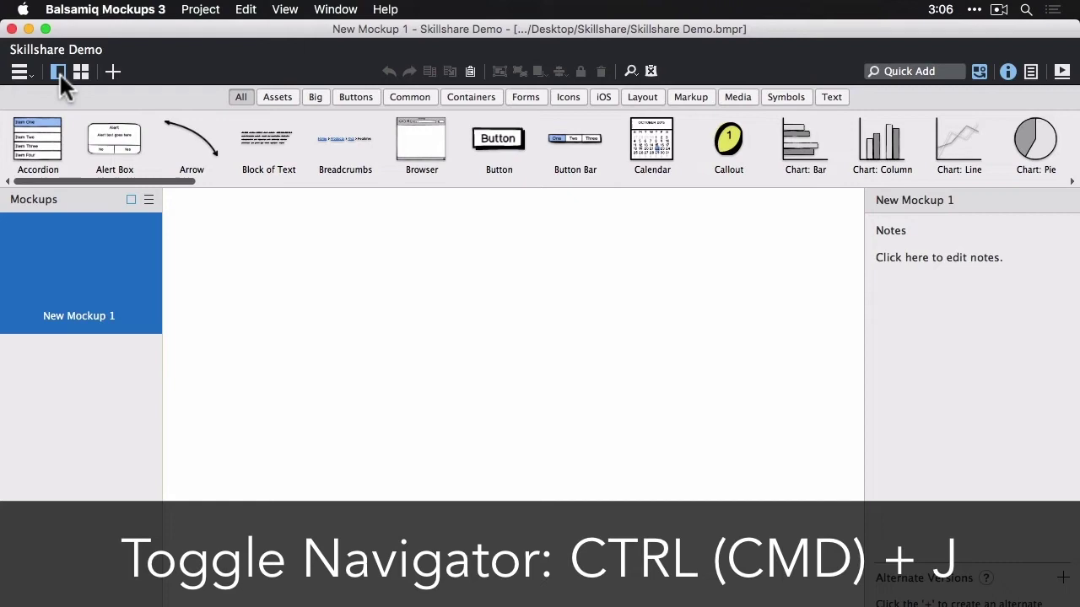
{"action": "left_click", "coordinate": [80, 73]}
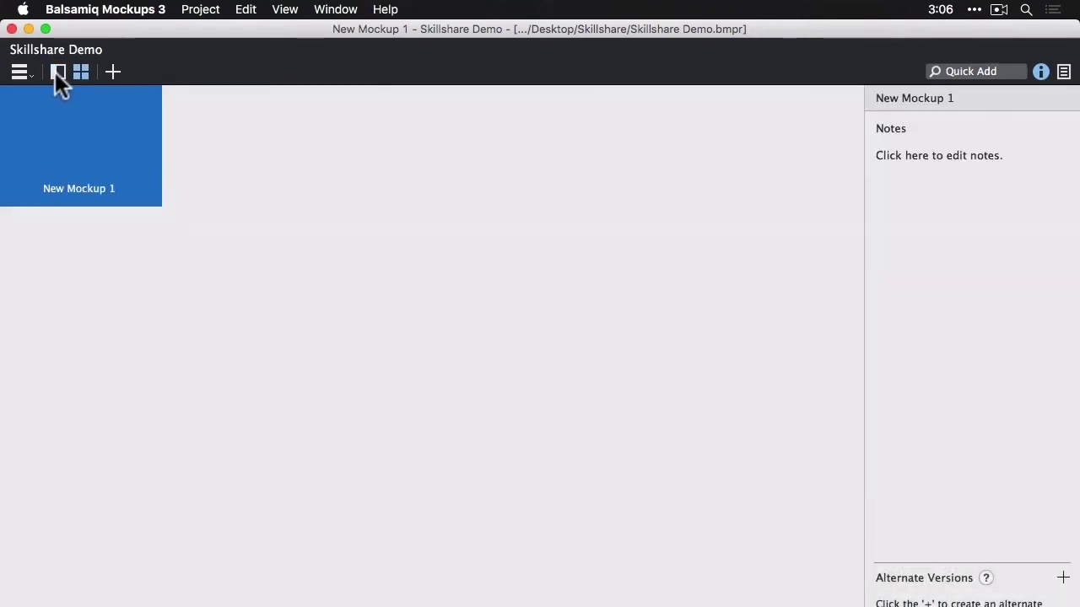
{"action": "left_click", "coordinate": [57, 71]}
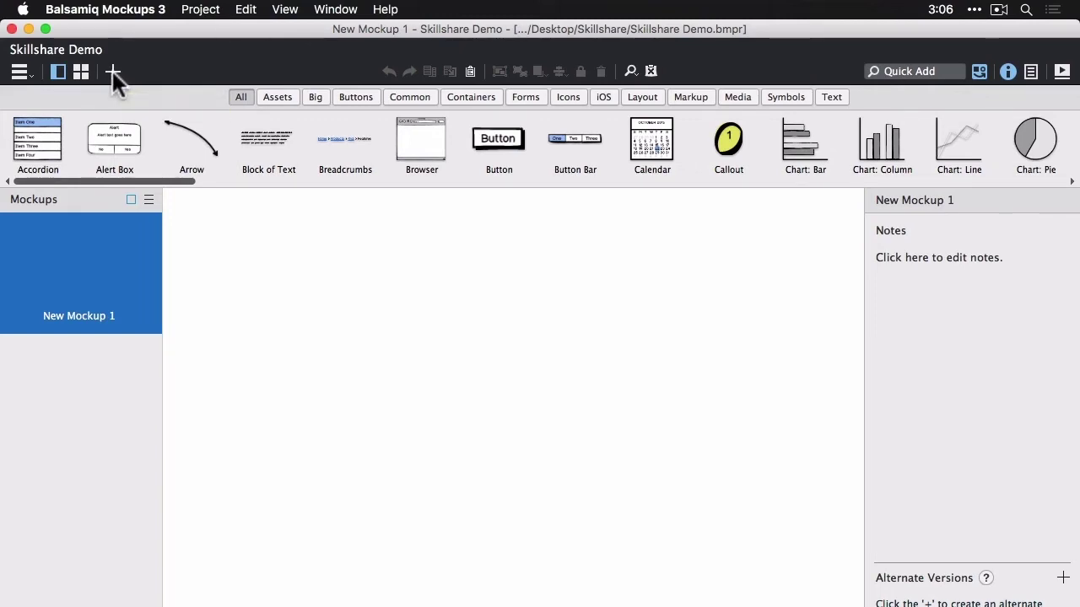
Add New Mockup 2 and New Mockup 3, then move New Mockup 3 to the trash.
{"action": "left_click", "coordinate": [111, 70]}
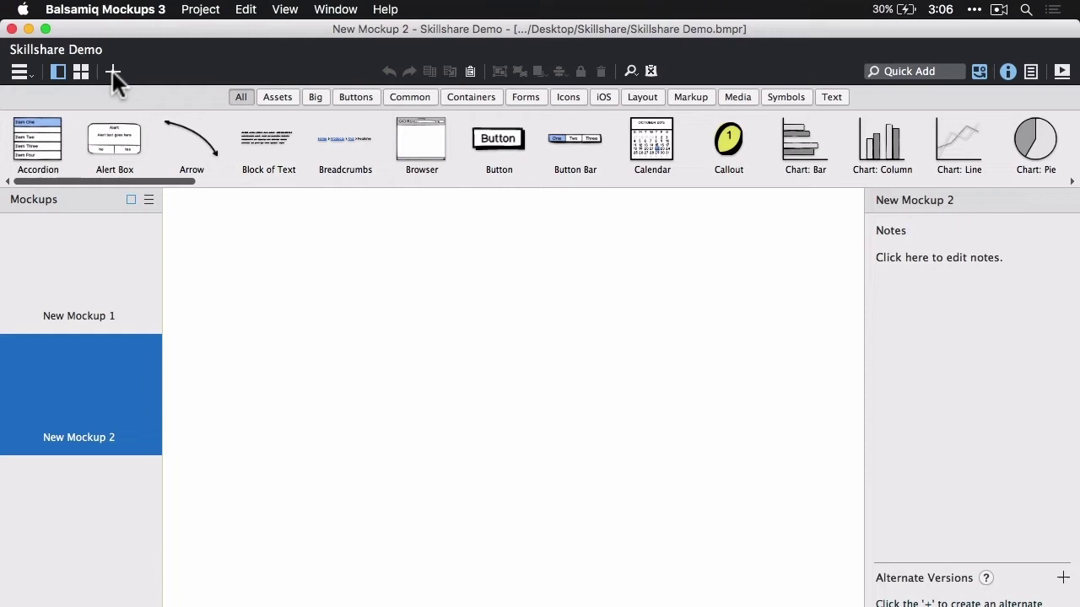
{"action": "left_click", "coordinate": [111, 69]}
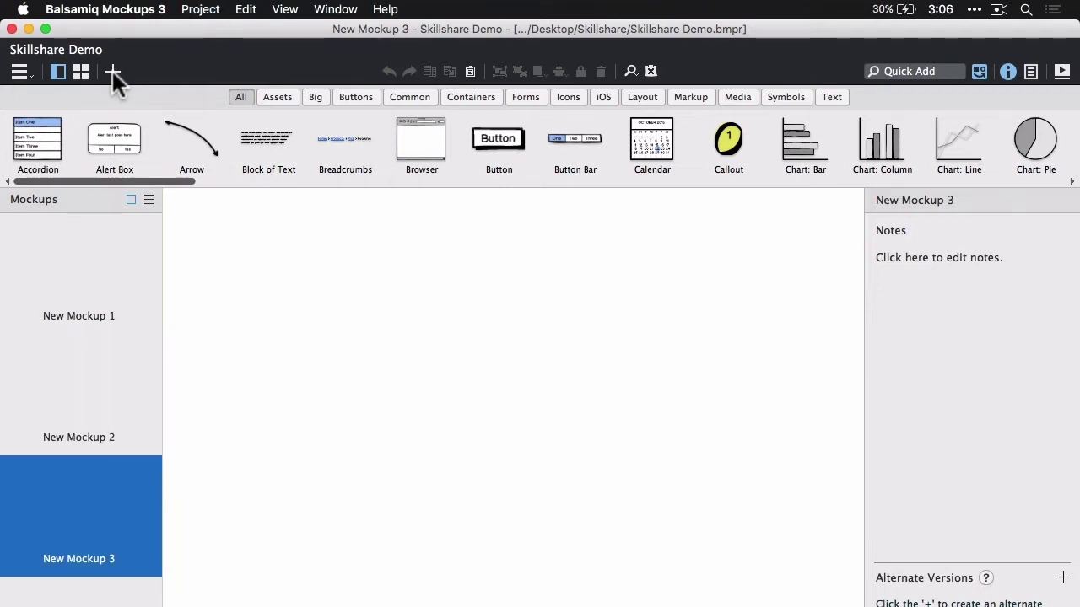
{"action": "right_click", "coordinate": [152, 560]}
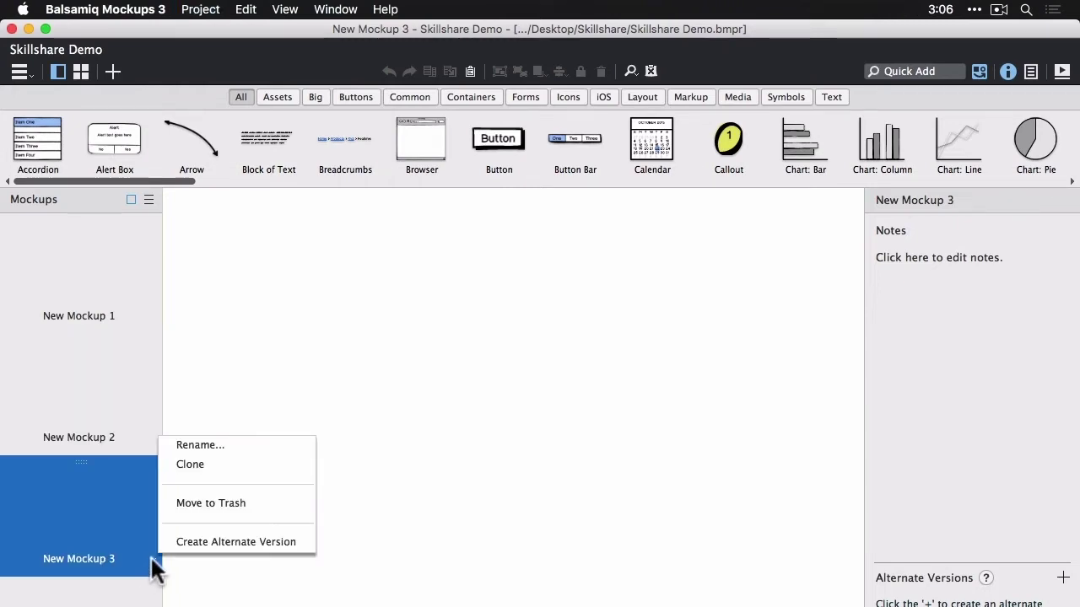
{"action": "left_click", "coordinate": [224, 504]}
Permanently delete New Mockup 3 from the Trash and return to the mockups editor.
{"action": "left_click", "coordinate": [30, 74]}
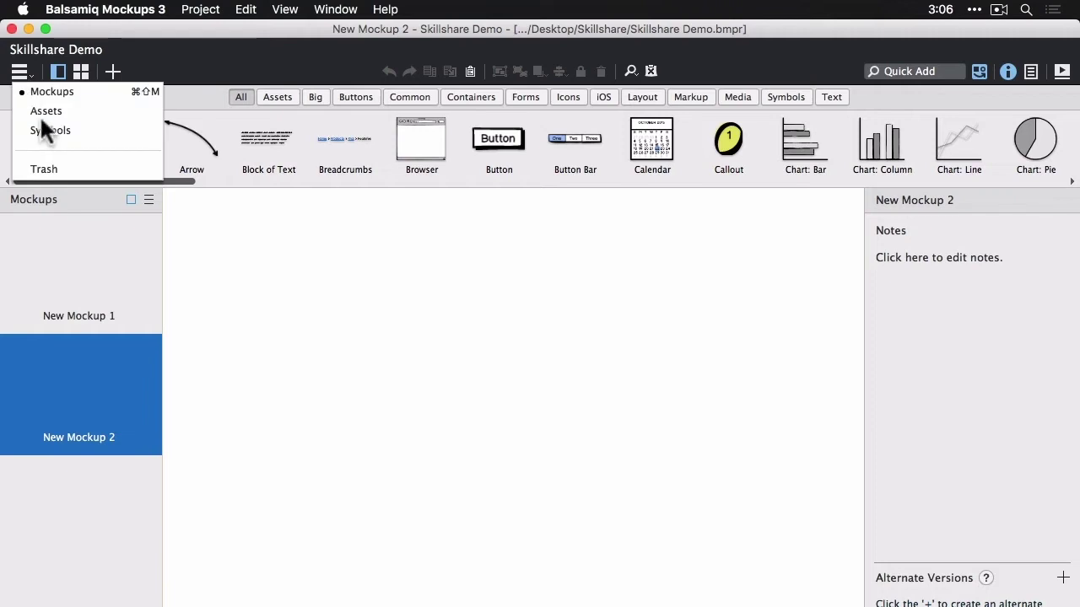
{"action": "left_click", "coordinate": [56, 169]}
{"action": "right_click", "coordinate": [150, 190]}
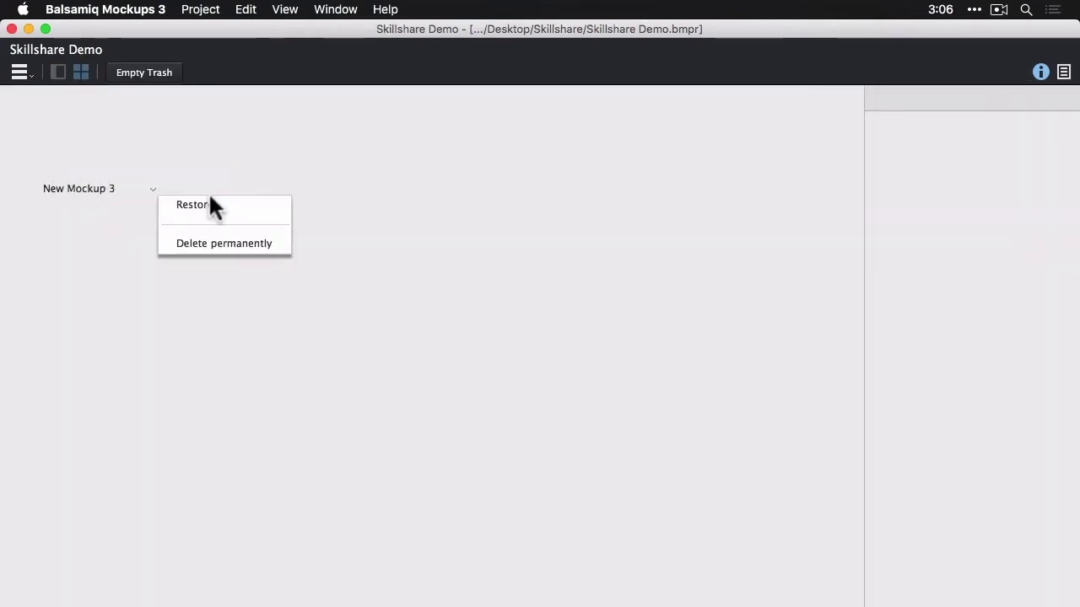
{"action": "left_click", "coordinate": [258, 244]}
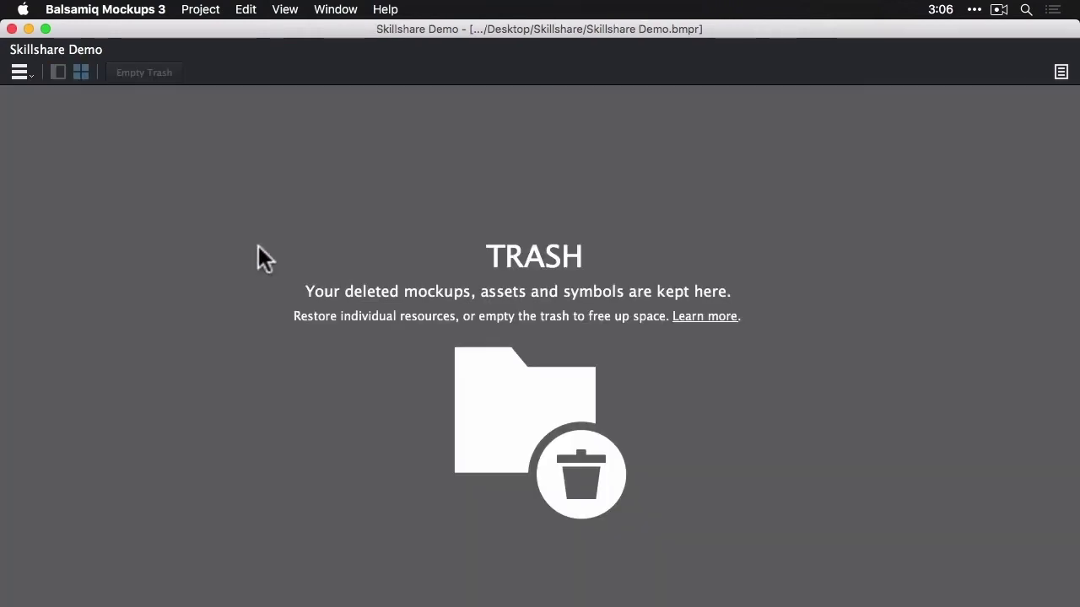
{"action": "left_click", "coordinate": [19, 70]}
{"action": "left_click", "coordinate": [41, 89]}
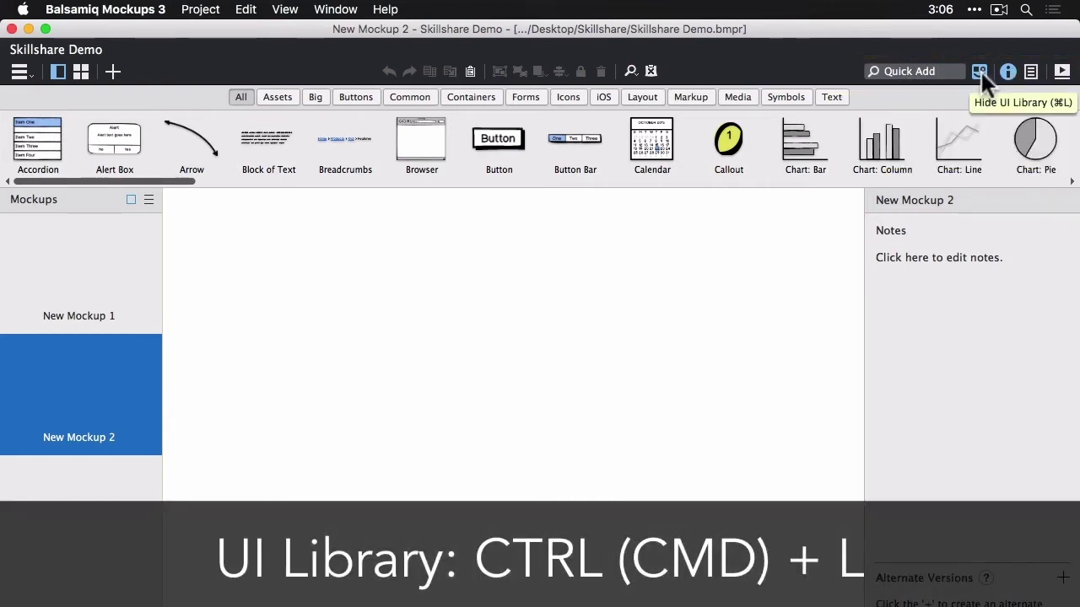
{"action": "left_click", "coordinate": [980, 70]}
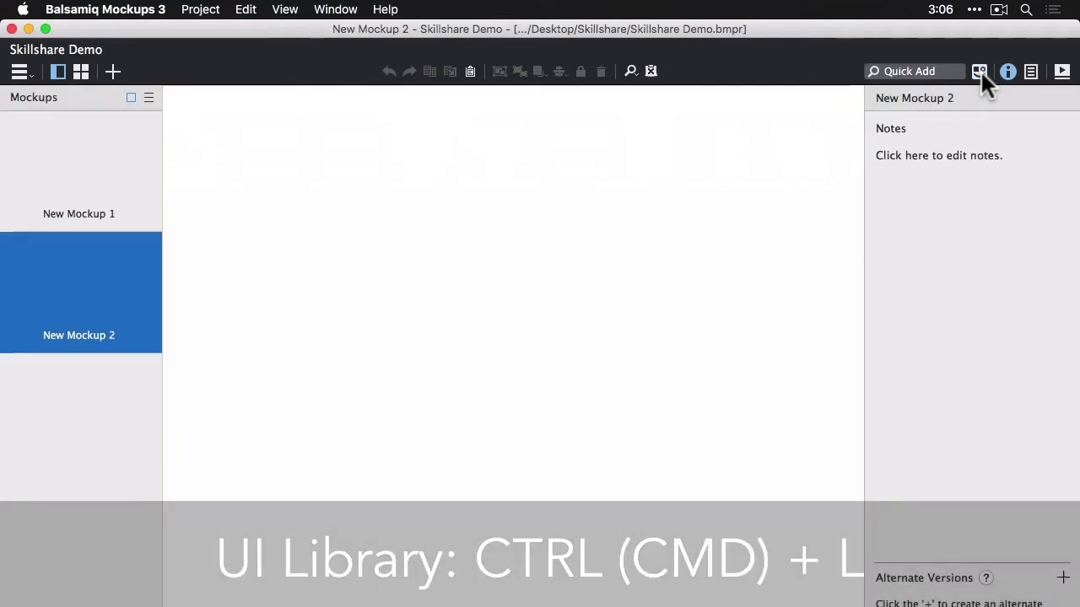
{"action": "left_click", "coordinate": [980, 70]}
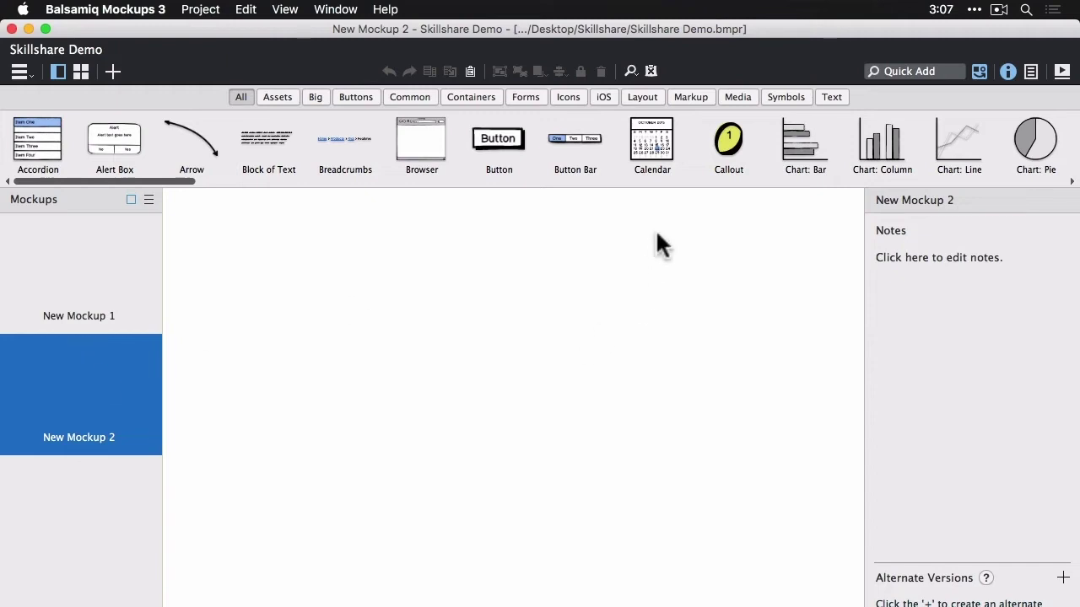
{"action": "left_click_drag", "start_coordinate": [485, 165], "coordinate": [530, 287]}
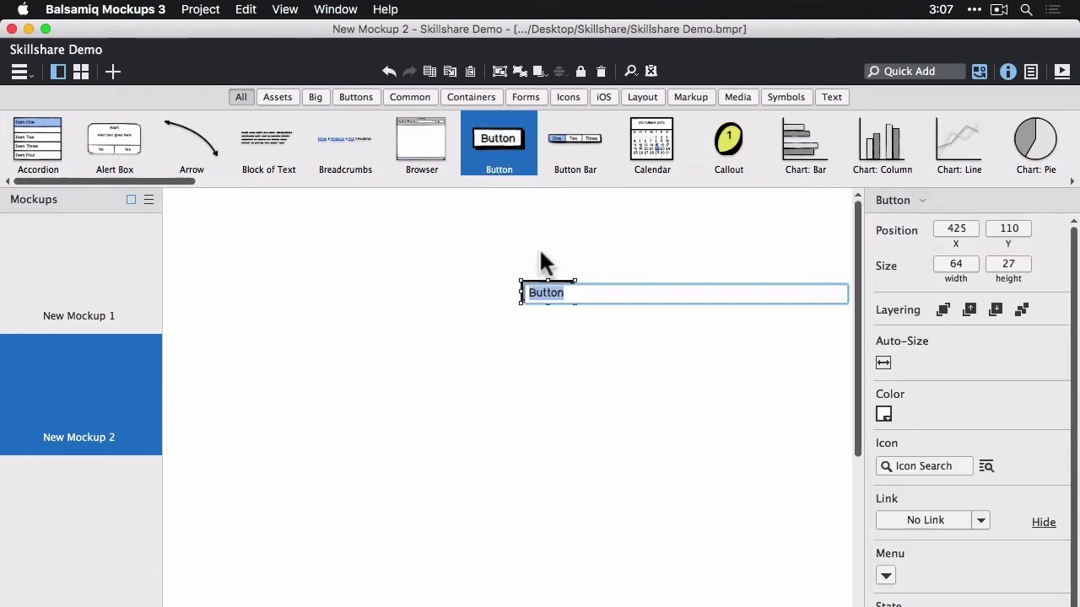
{"action": "left_click", "coordinate": [540, 307]}
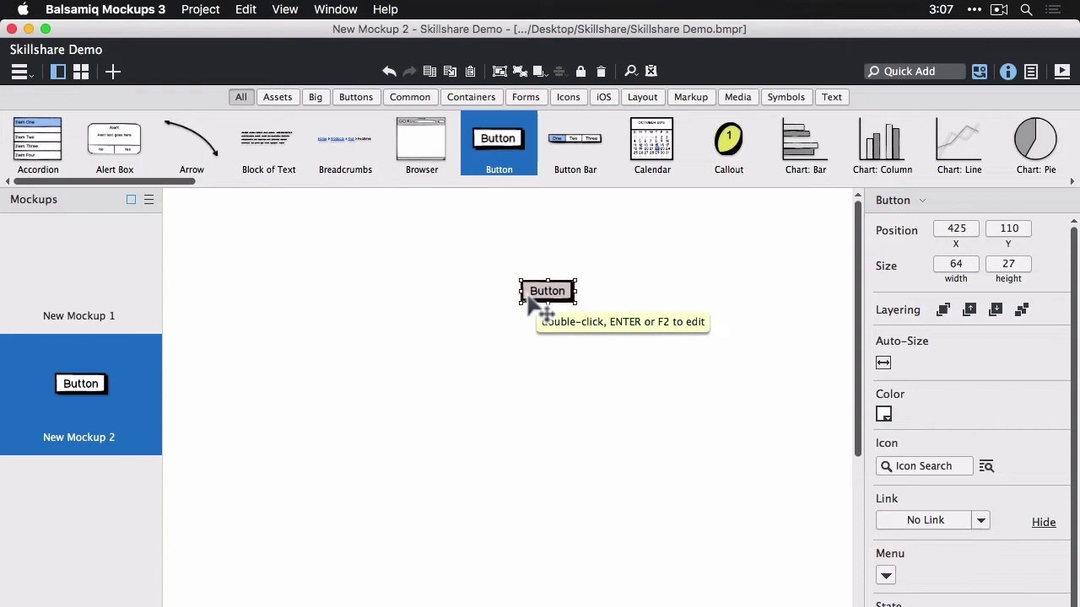
{"action": "key", "text": "Delete"}
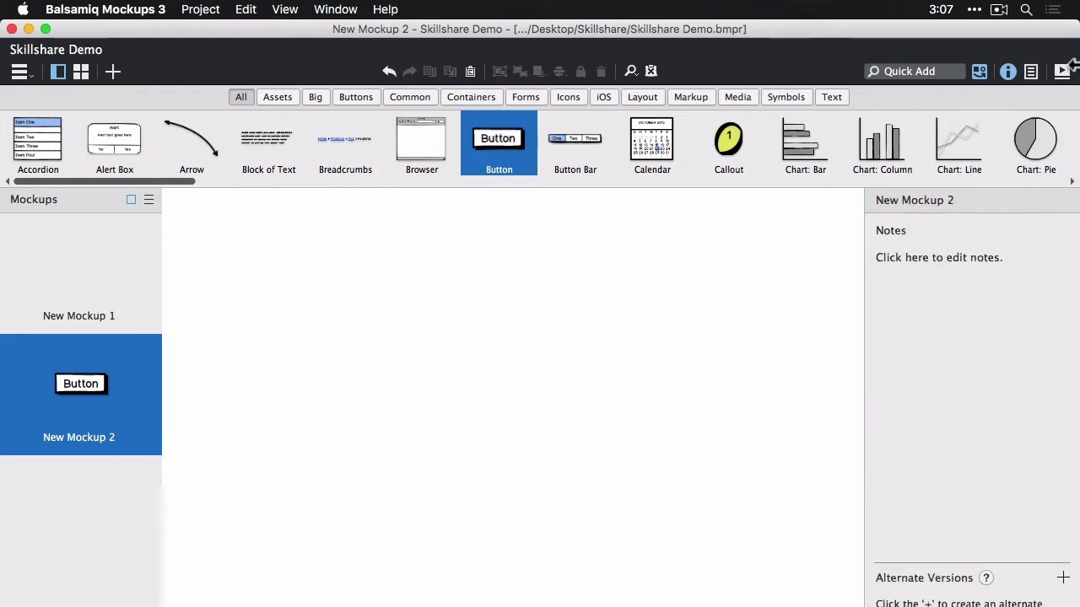
Close and reopen the notes panel for New Mockup 2.
{"action": "left_click", "coordinate": [1009, 69]}
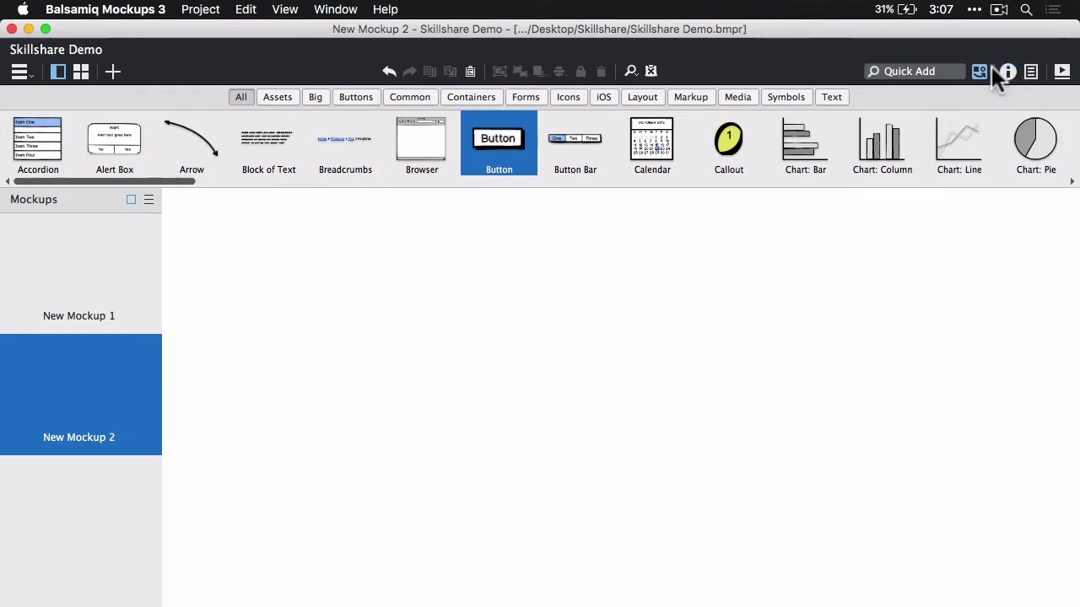
{"action": "left_click", "coordinate": [981, 66]}
{"action": "left_click", "coordinate": [981, 65]}
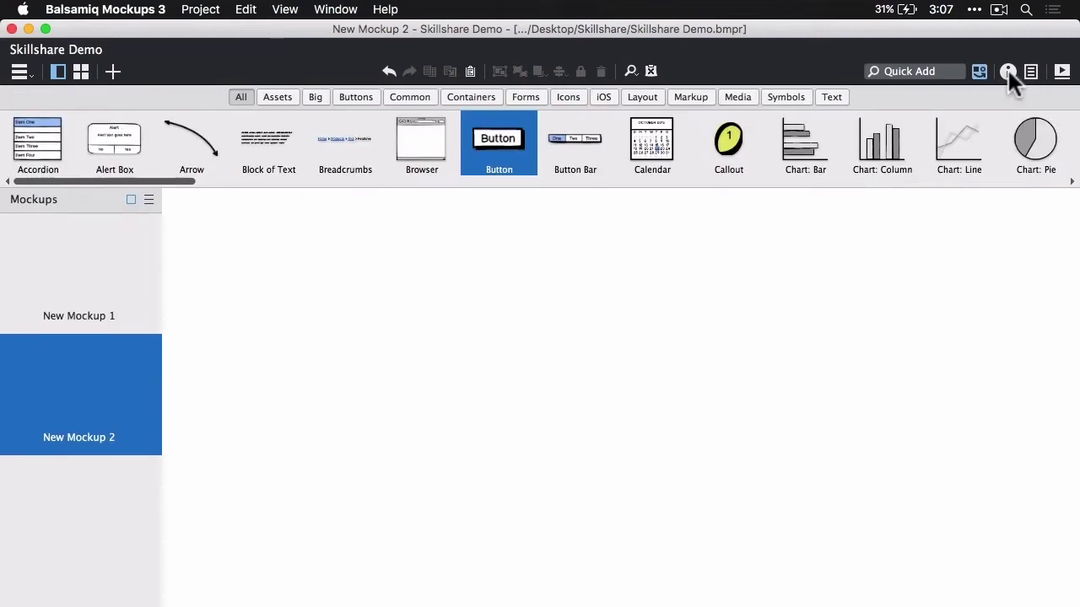
Show the Project Information panel and cancel an edit of the project description.
{"action": "left_click", "coordinate": [1031, 71]}
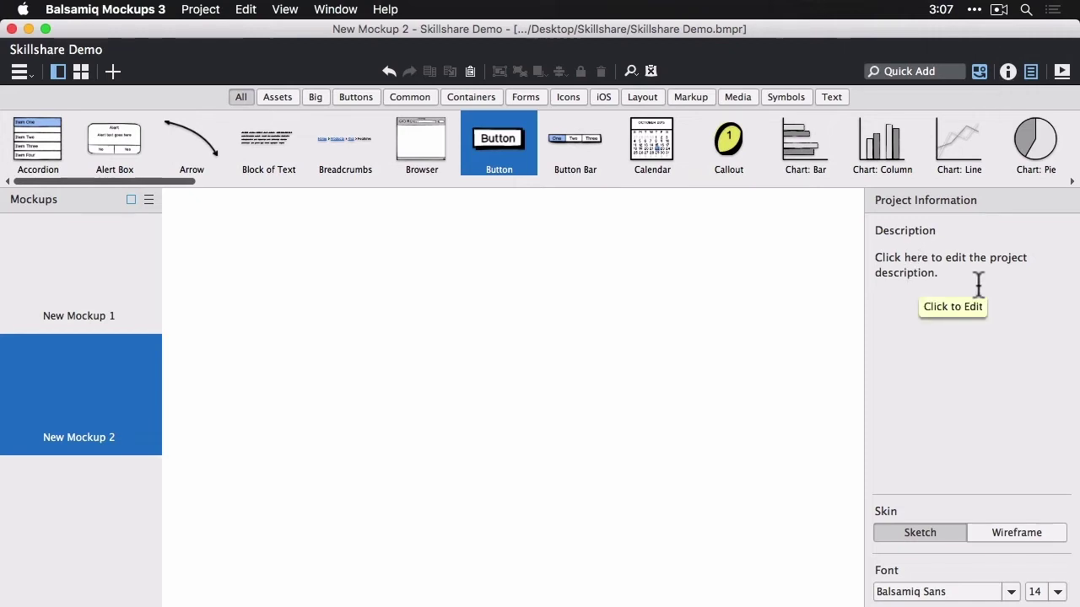
{"action": "left_click", "coordinate": [879, 262]}
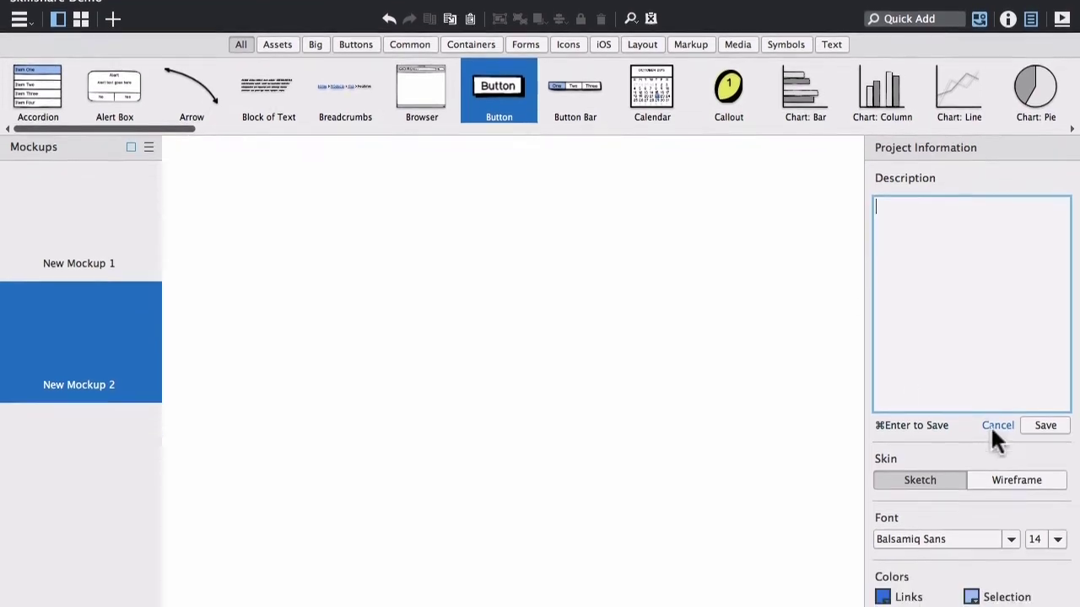
{"action": "key", "text": "Escape"}
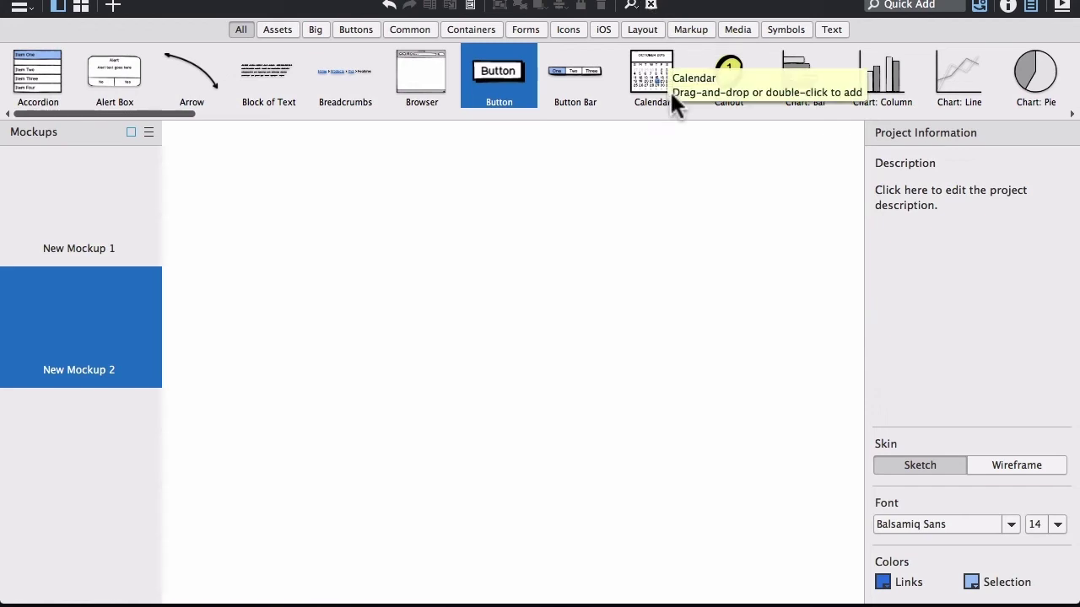
{"action": "left_click", "coordinate": [1016, 466]}
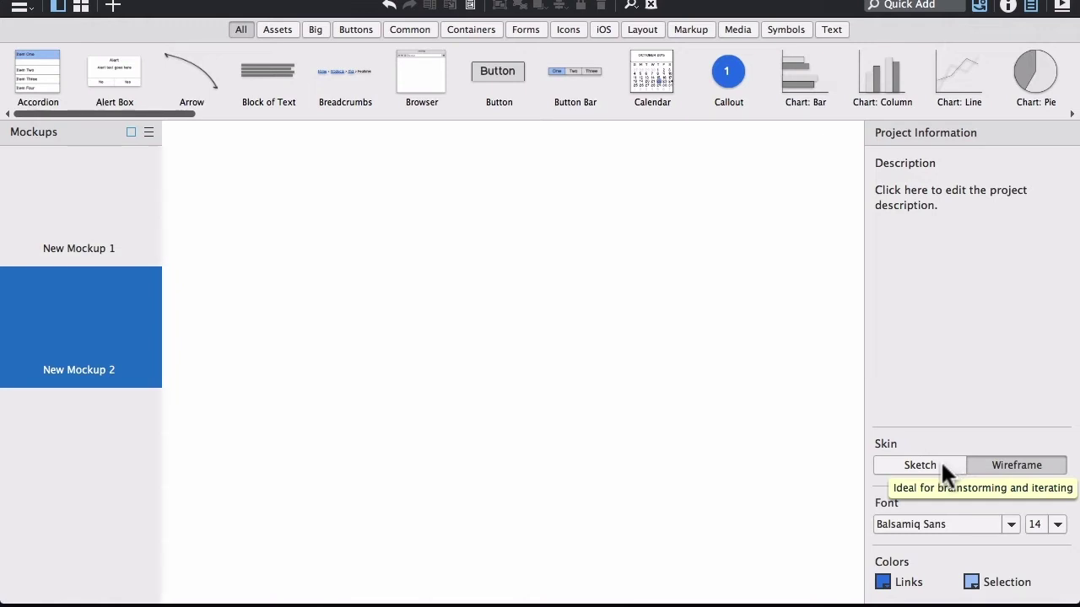
{"action": "left_click", "coordinate": [939, 465]}
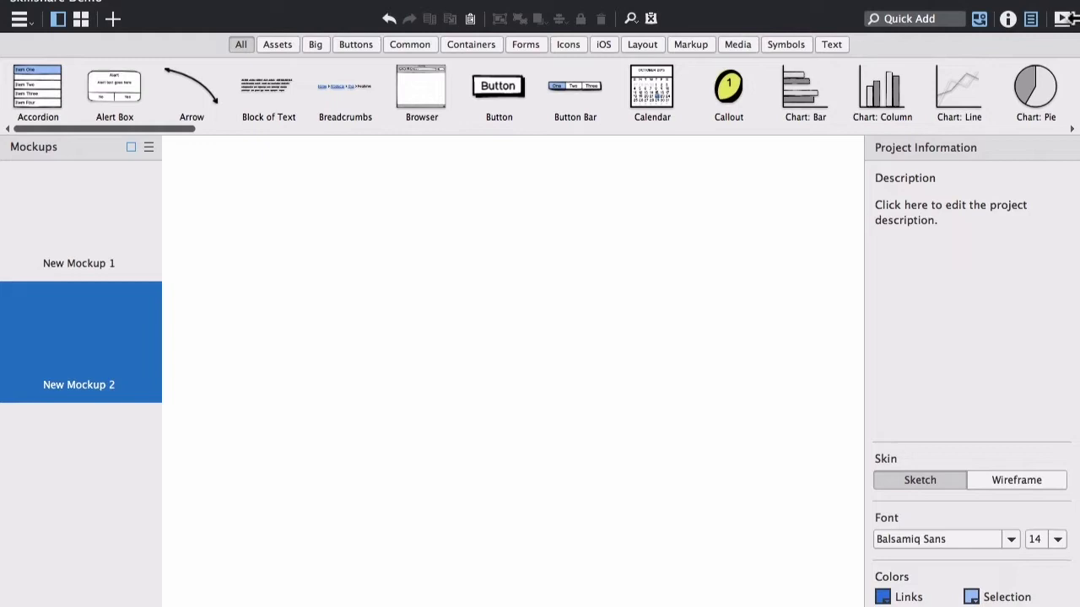
{"action": "mouse_move", "coordinate": [1065, 2]}
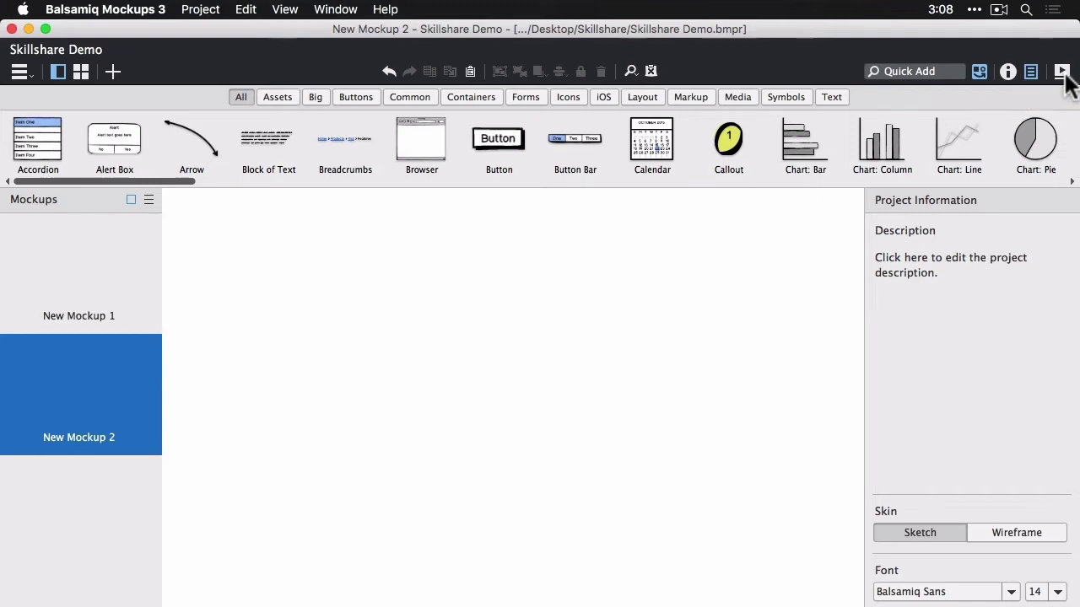
Delete New Mockup 2, leaving only New Mockup 1.
{"action": "key", "text": "BackSpace"}
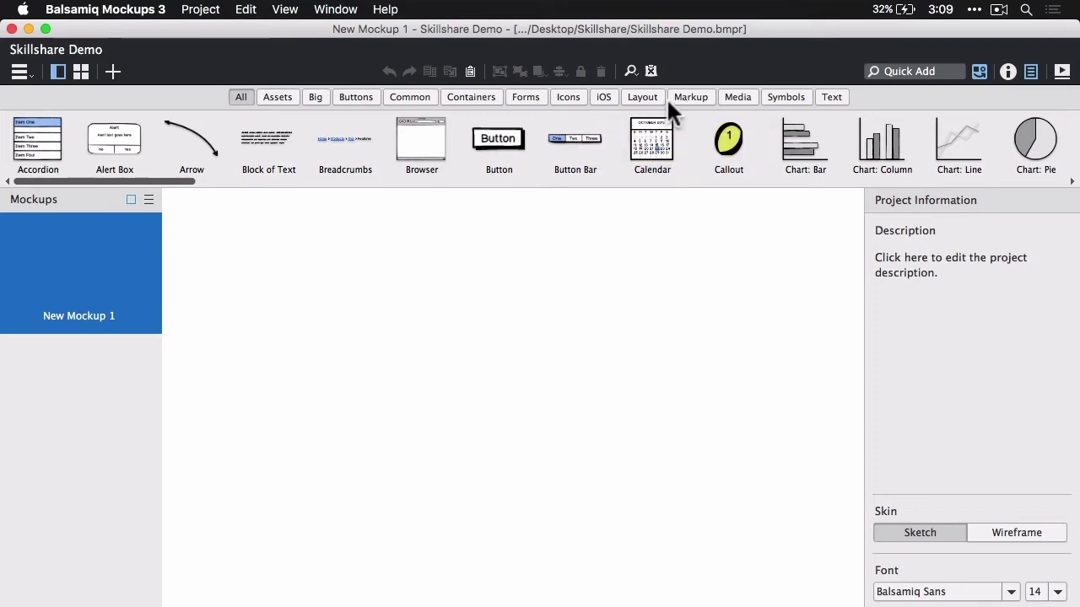
Filter the library to Forms and add a Field Set to New Mockup 1.
{"action": "left_click", "coordinate": [523, 96]}
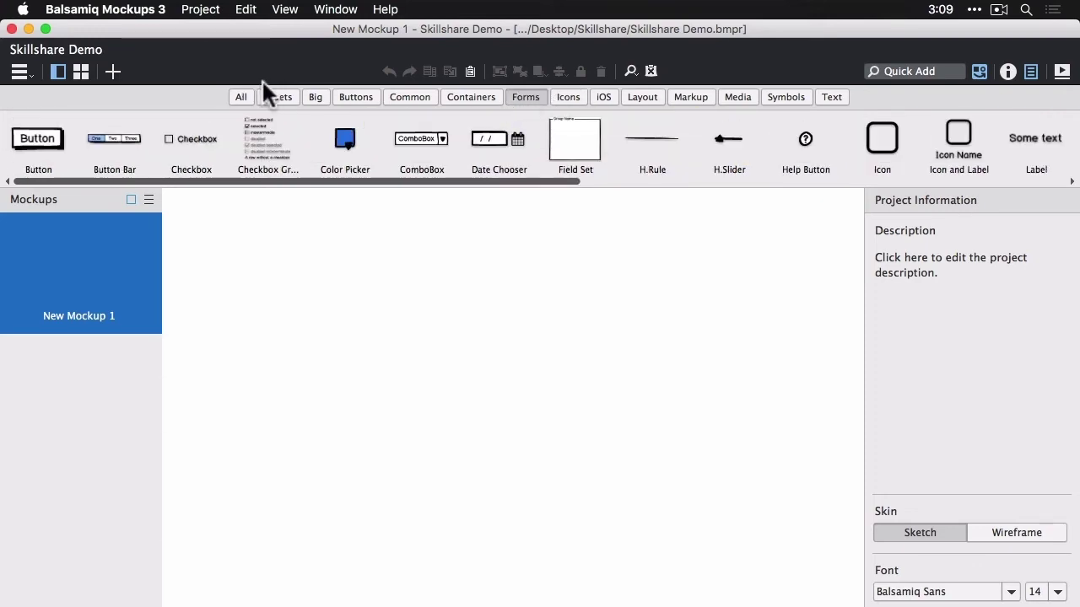
{"action": "left_click", "coordinate": [580, 150]}
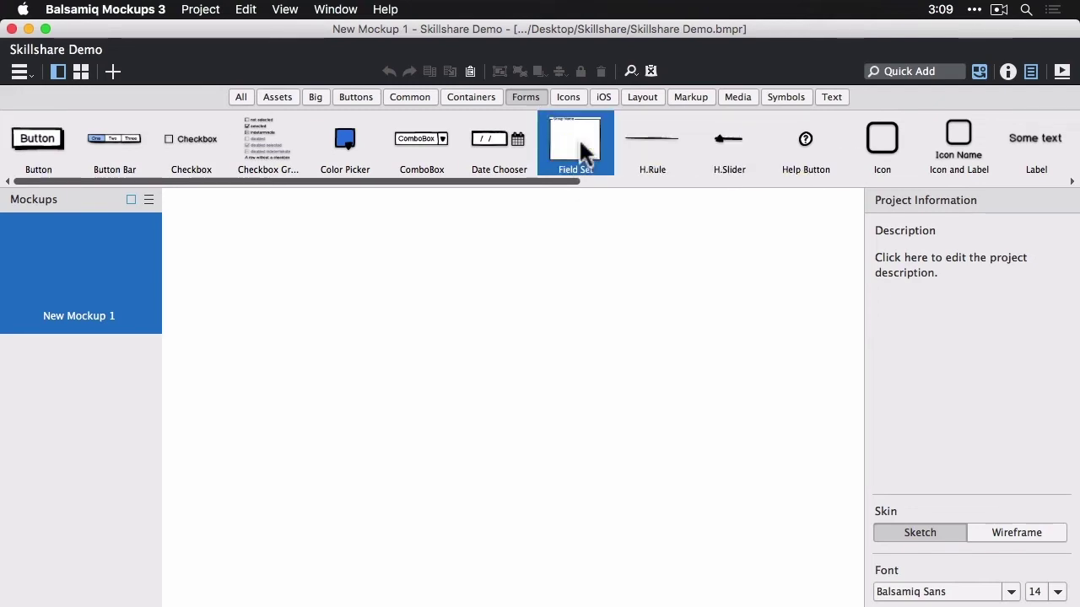
{"action": "double_click", "coordinate": [582, 150]}
Add two text inputs and a button inside the Group Name field set.
{"action": "scroll", "coordinate": [590, 147], "scroll_direction": "right", "scroll_amount": 10}
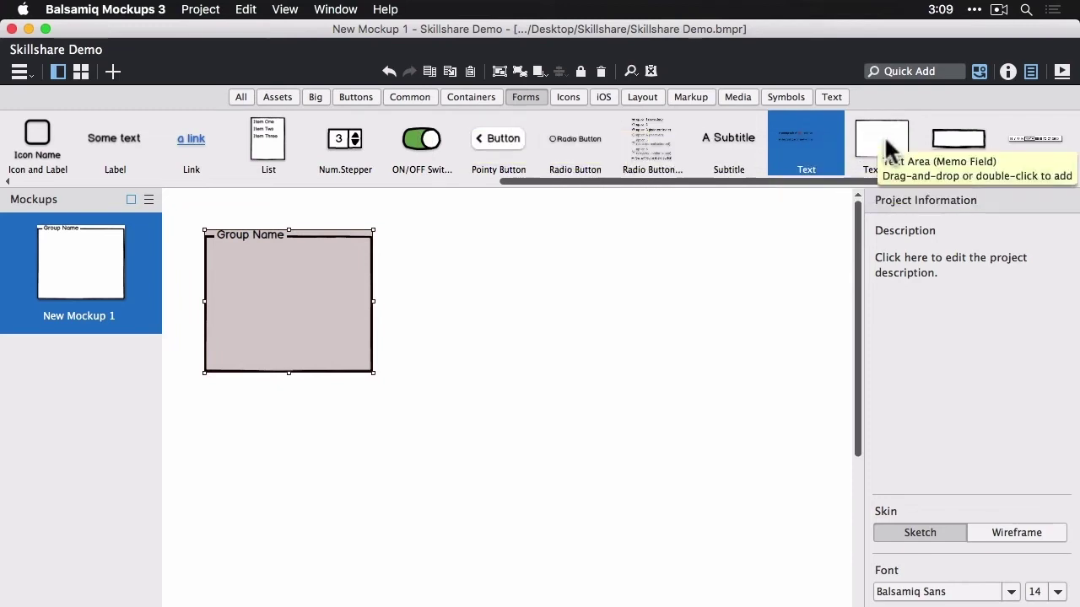
{"action": "left_click", "coordinate": [956, 139]}
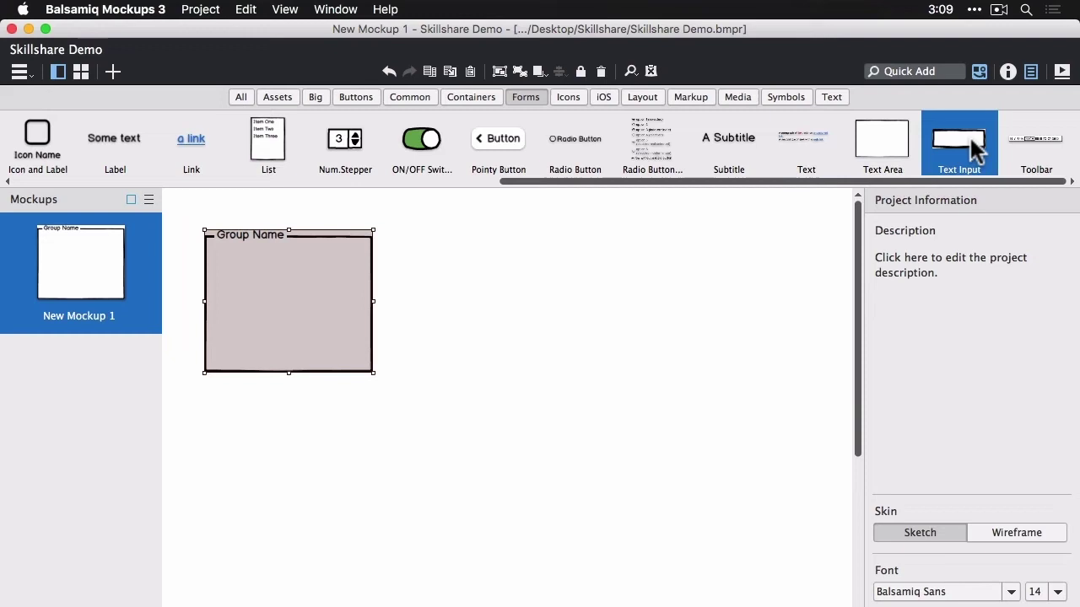
{"action": "double_click", "coordinate": [970, 137]}
{"action": "double_click", "coordinate": [970, 138]}
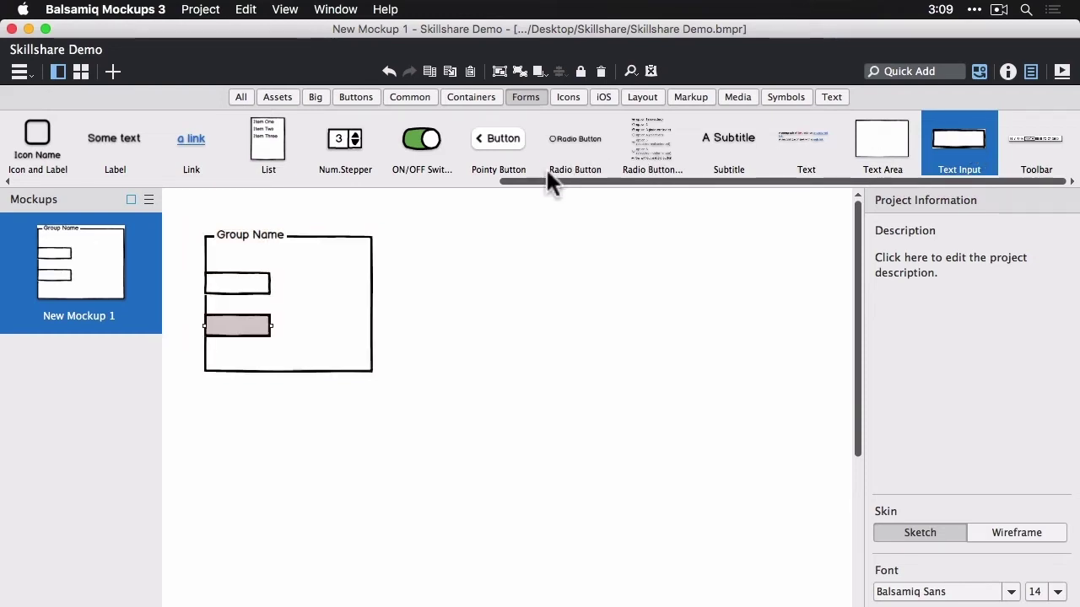
{"action": "mouse_move", "coordinate": [547, 180]}
{"action": "left_mouse_down"}
{"action": "mouse_move", "coordinate": [28, 175]}
{"action": "mouse_move", "coordinate": [493, 293]}
{"action": "mouse_move", "coordinate": [239, 371]}
{"action": "mouse_move", "coordinate": [235, 361]}
{"action": "left_mouse_up"}
{"action": "key", "text": "Return"}
Space the two text fields and the button out horizontally and vertically within the group.
{"action": "left_click", "coordinate": [238, 325], "text": "shift"}
{"action": "left_click", "coordinate": [245, 287], "text": "shift"}
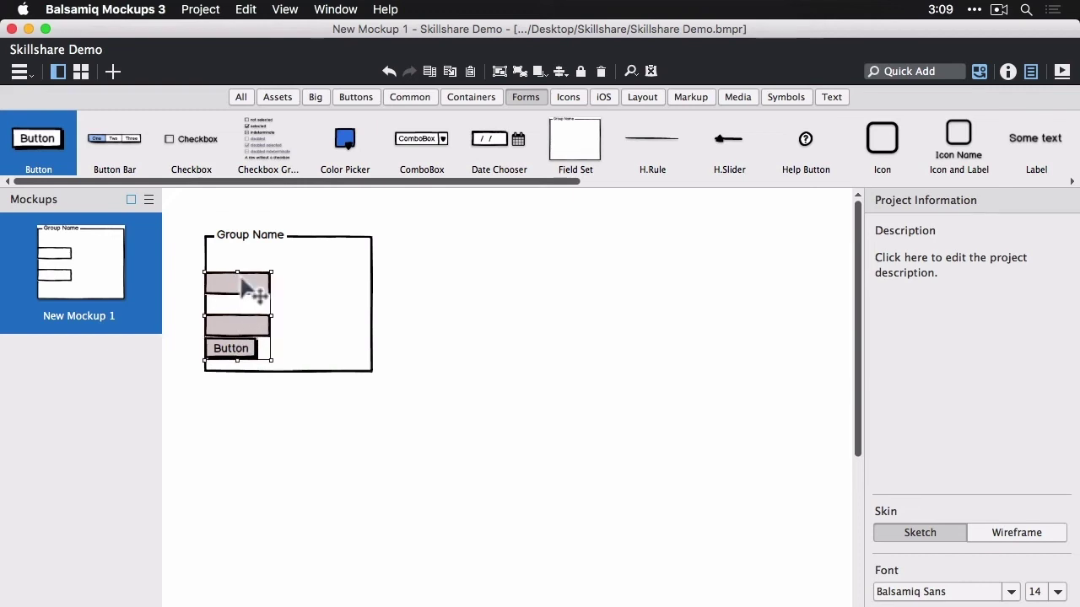
{"action": "right_click", "coordinate": [241, 271]}
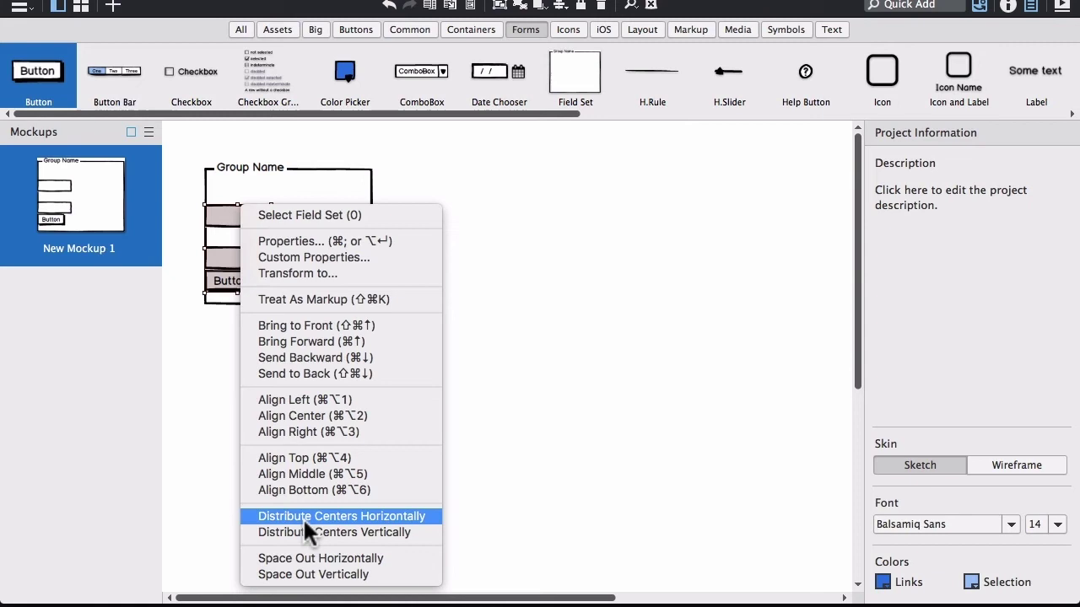
{"action": "left_click", "coordinate": [305, 559]}
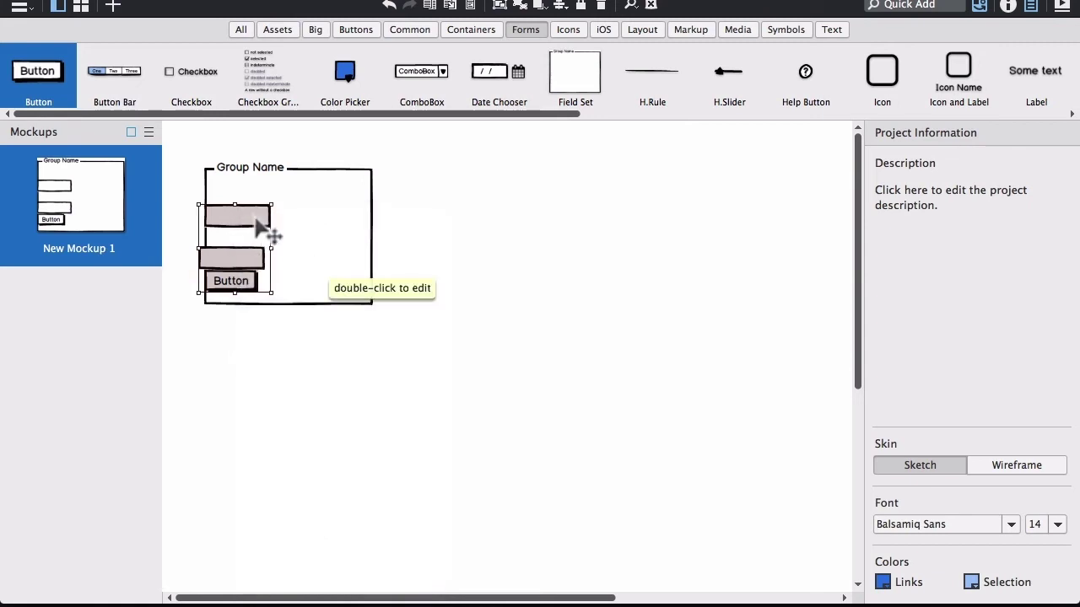
{"action": "right_click", "coordinate": [255, 215]}
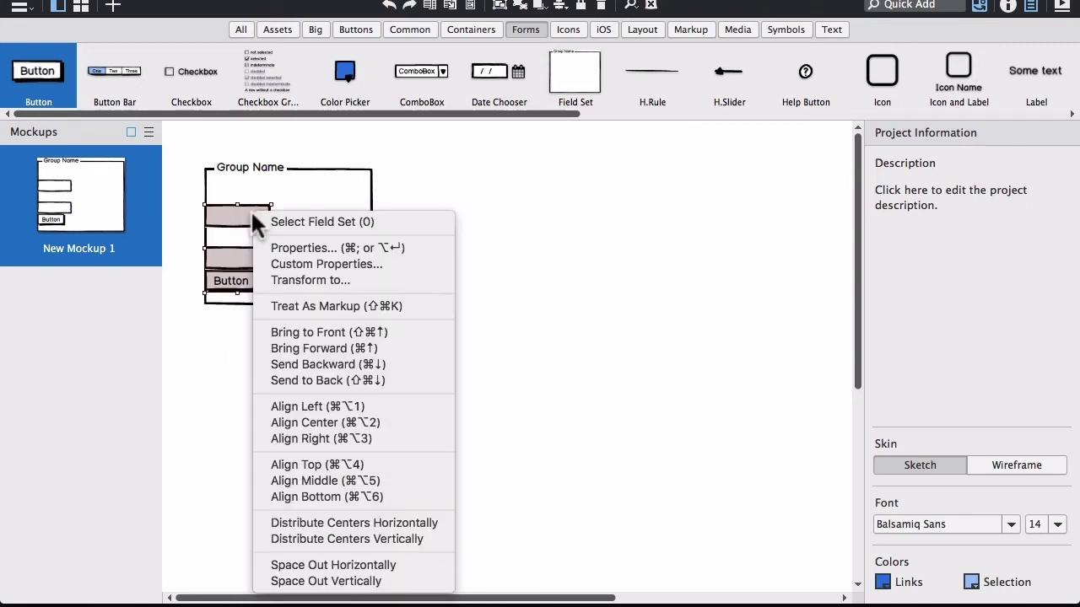
{"action": "left_click", "coordinate": [345, 583]}
{"action": "left_click_drag", "start_coordinate": [241, 212], "coordinate": [262, 284]}
Widen both text fields across the form and move the form to the right.
{"action": "left_click", "coordinate": [254, 341], "text": "shift"}
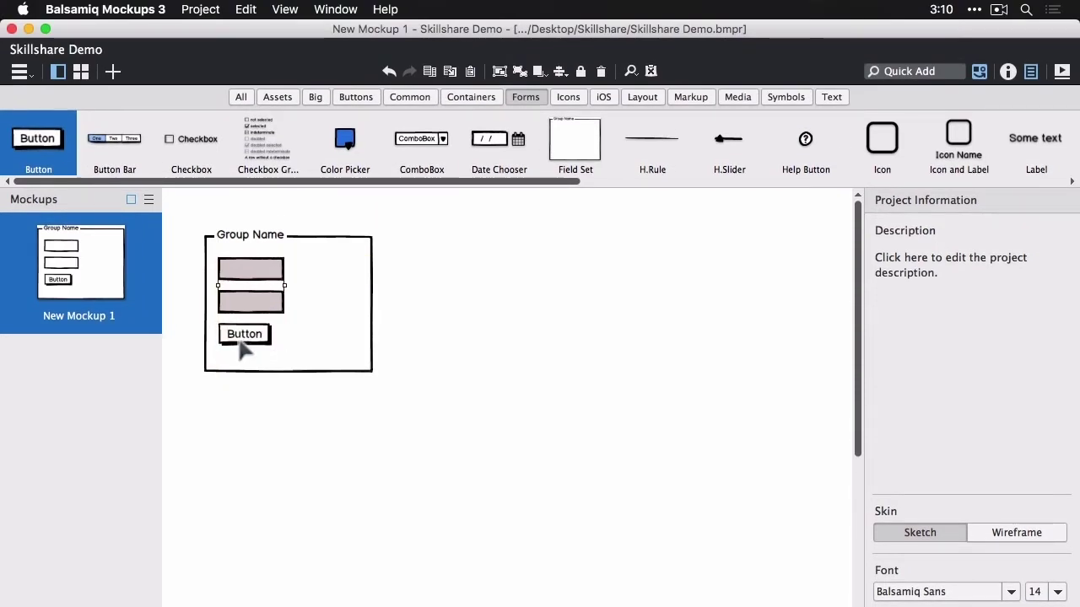
{"action": "left_click_drag", "start_coordinate": [284, 286], "coordinate": [358, 286]}
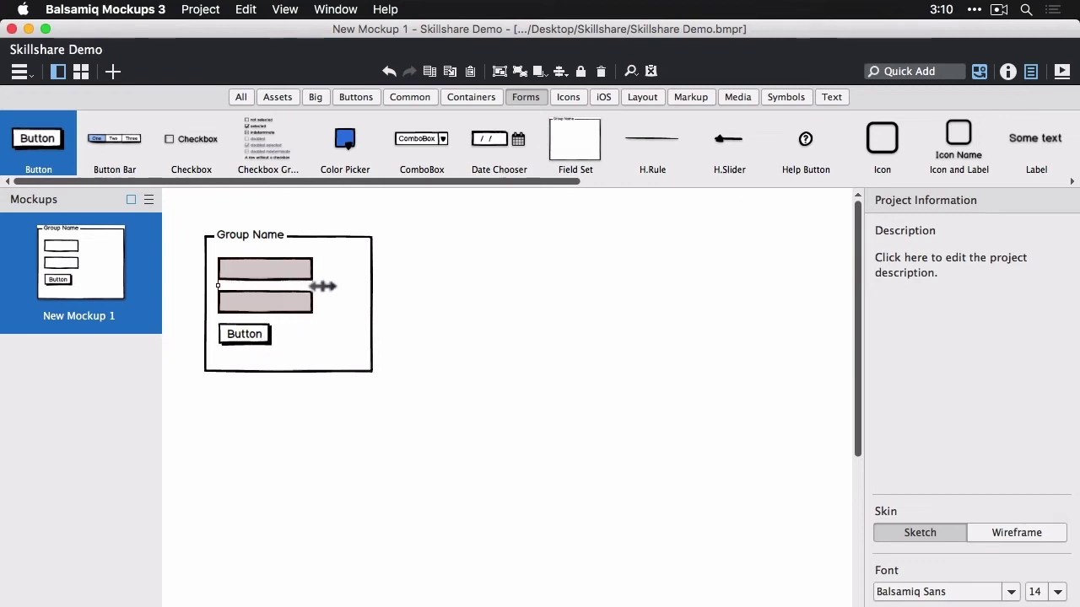
{"action": "left_click", "coordinate": [438, 310]}
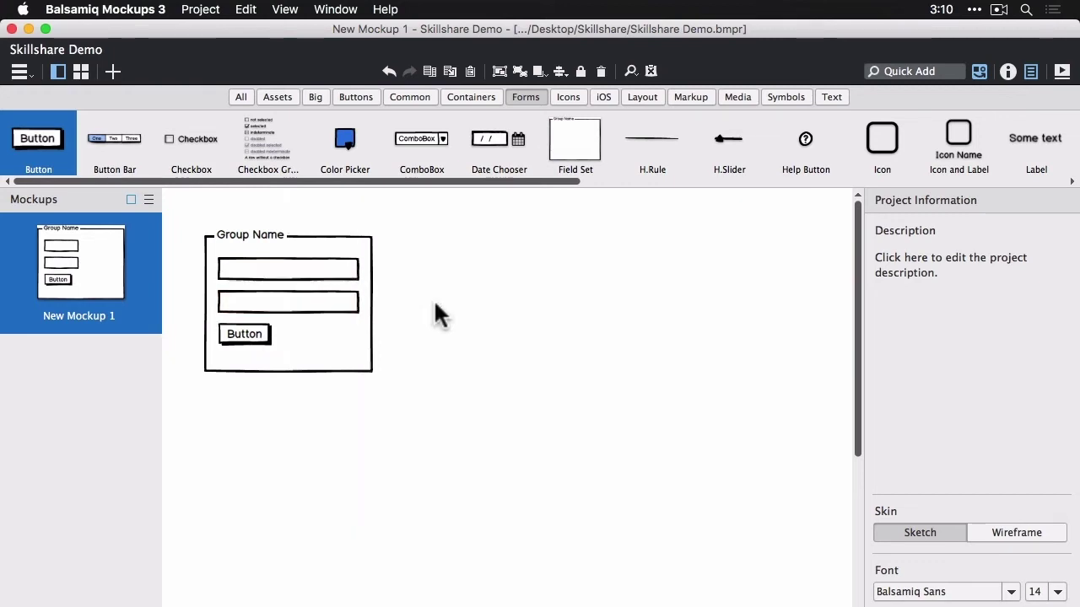
{"action": "left_click", "coordinate": [279, 299]}
{"action": "mouse_move", "coordinate": [278, 300]}
{"action": "left_mouse_down"}
{"action": "mouse_move", "coordinate": [614, 275]}
{"action": "mouse_move", "coordinate": [647, 286]}
{"action": "left_mouse_up"}
{"action": "left_click", "coordinate": [521, 318]}
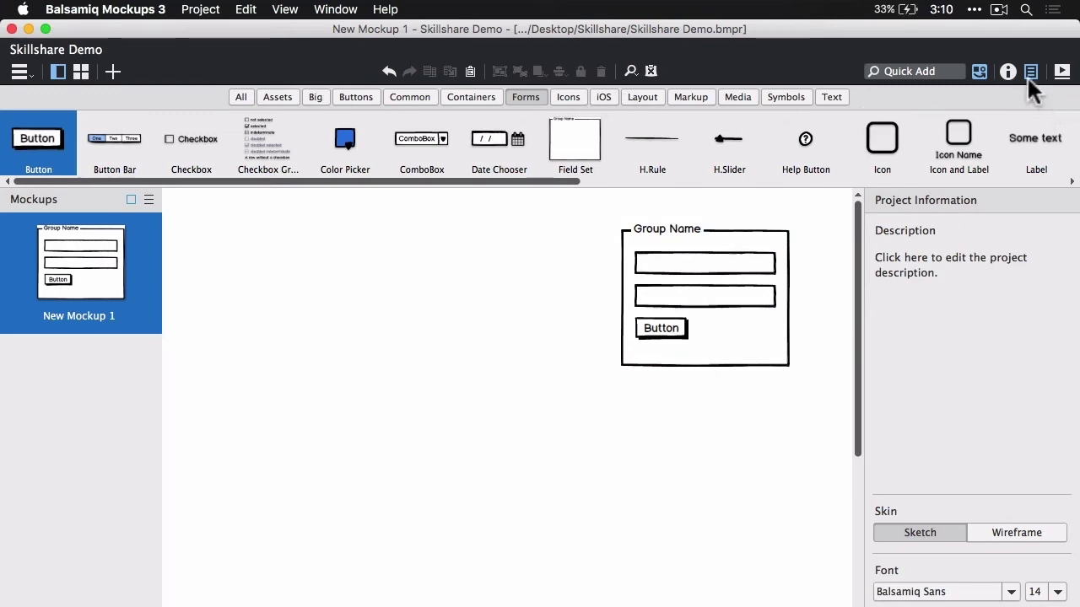
Hide the UI Library, Project Information and Mockups panels.
{"action": "left_click", "coordinate": [979, 68]}
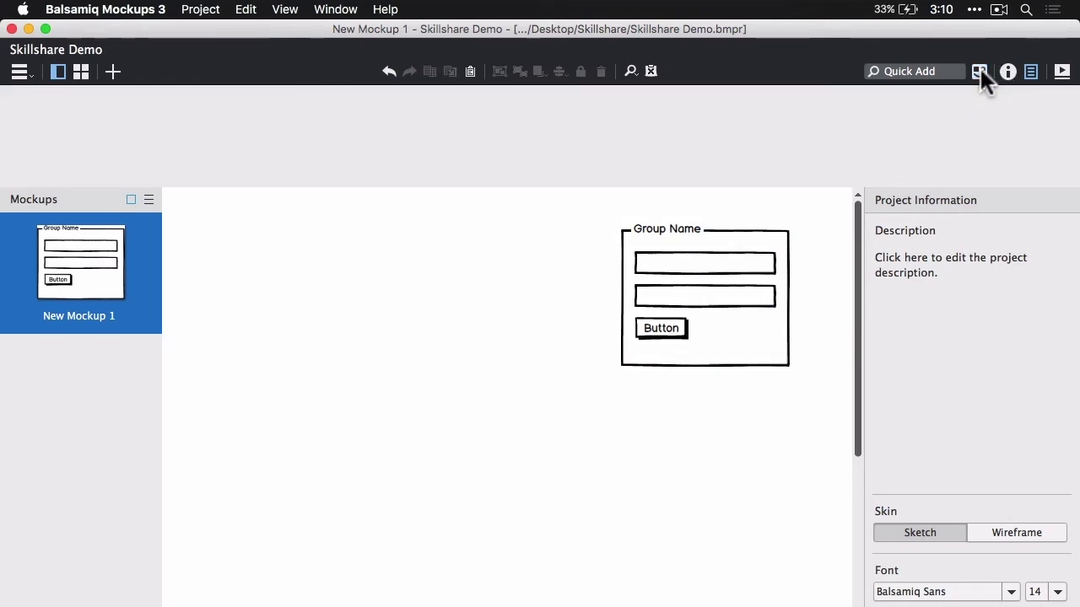
{"action": "left_click", "coordinate": [1033, 71]}
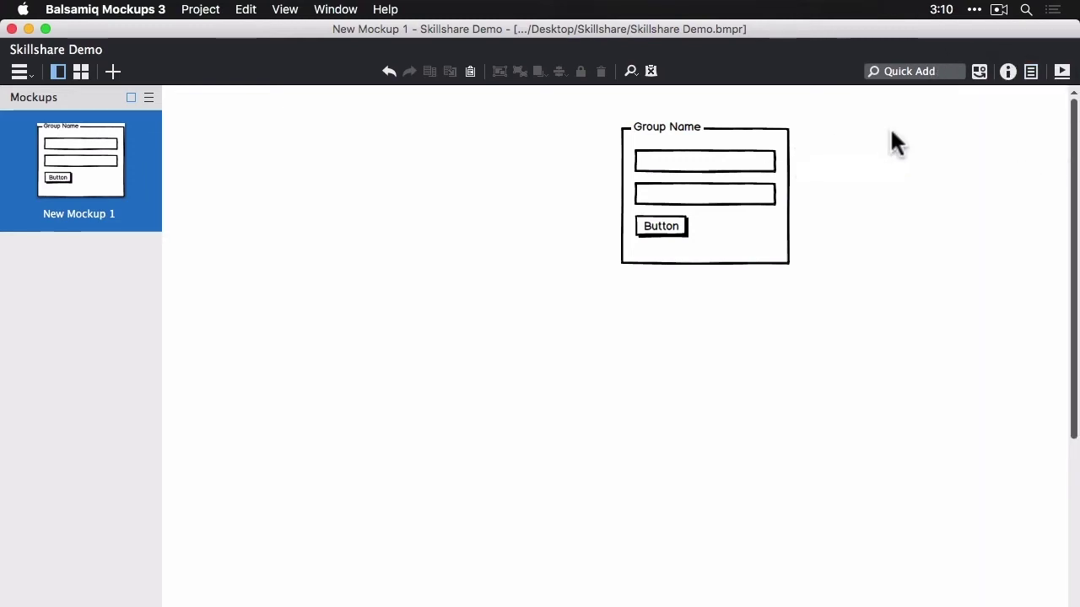
{"action": "left_click", "coordinate": [55, 70]}
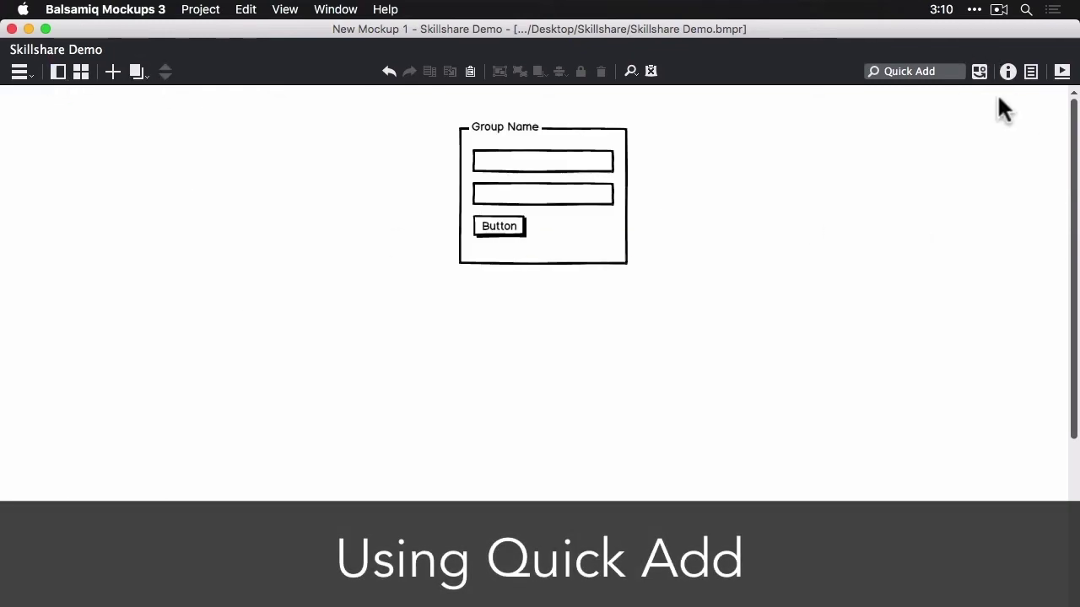
{"action": "left_click", "coordinate": [926, 70]}
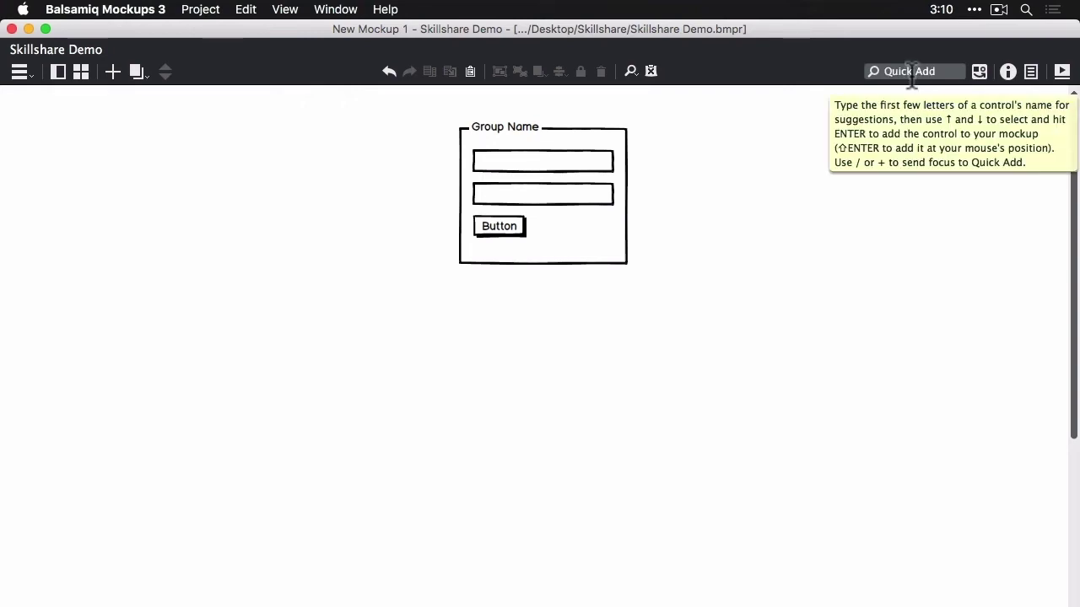
Use Quick Add to insert a Field Set, two Text Inputs and a Button.
{"action": "left_click", "coordinate": [911, 72]}
{"action": "type", "text": "field"}
{"action": "key", "text": "Return"}
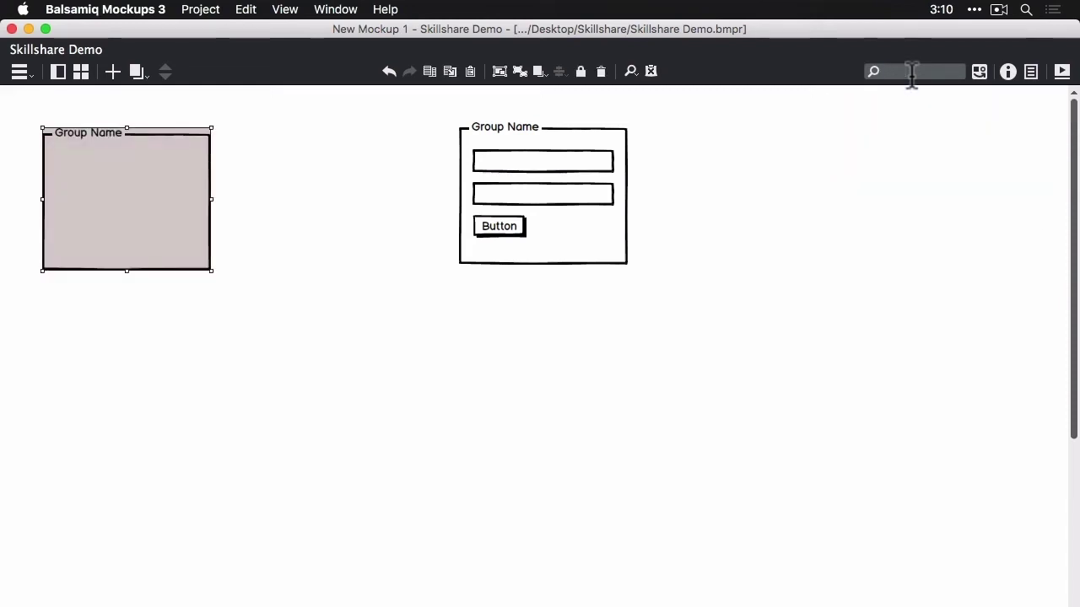
{"action": "type", "text": "input"}
{"action": "key", "text": "Return"}
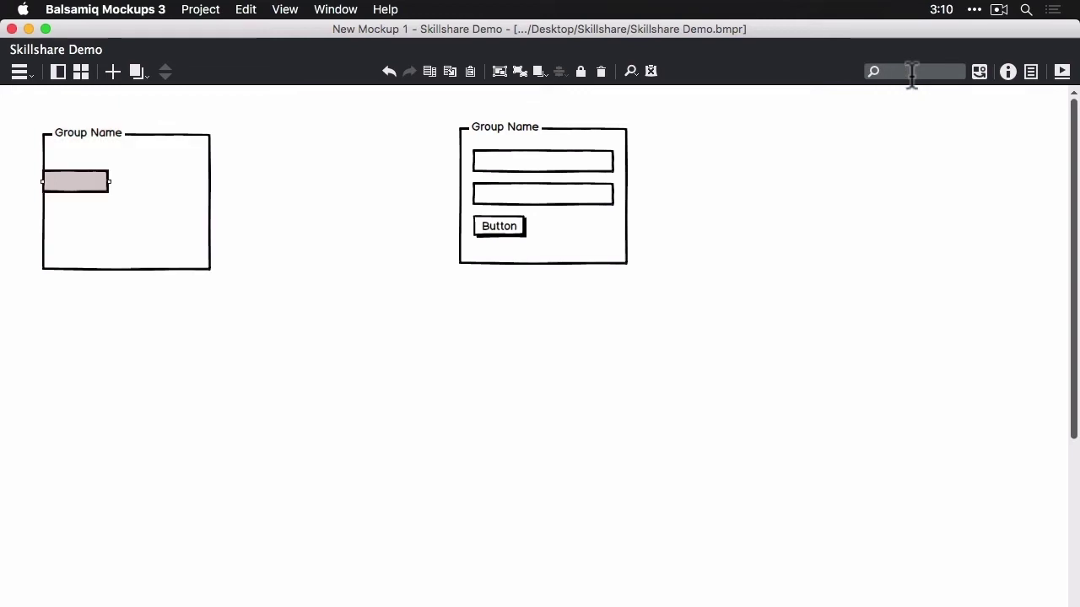
{"action": "type", "text": "input"}
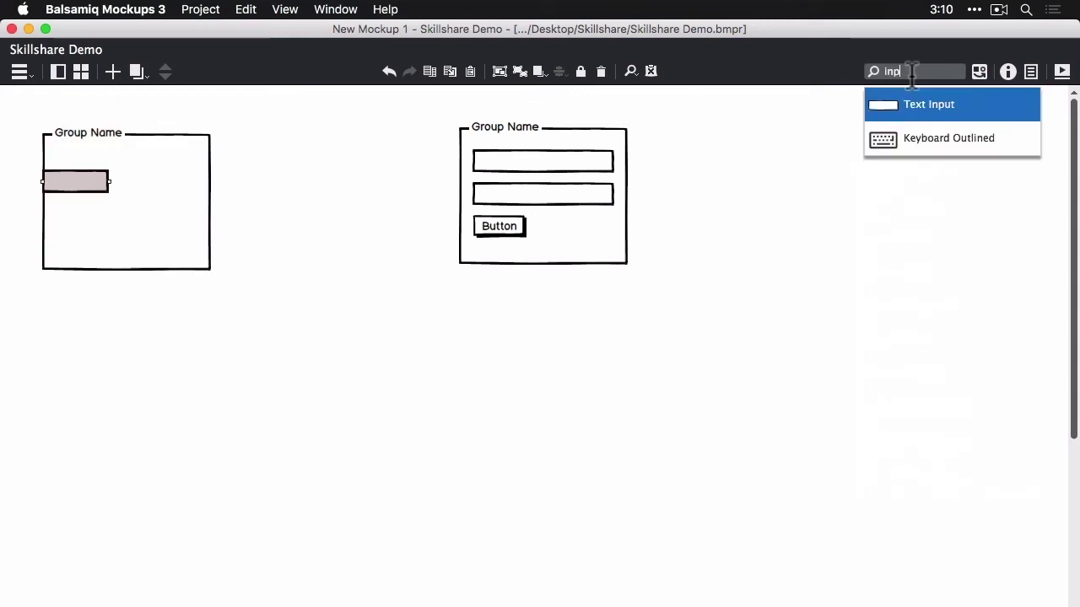
{"action": "key", "text": "Return"}
{"action": "type", "text": "butt"}
{"action": "key", "text": "Return"}
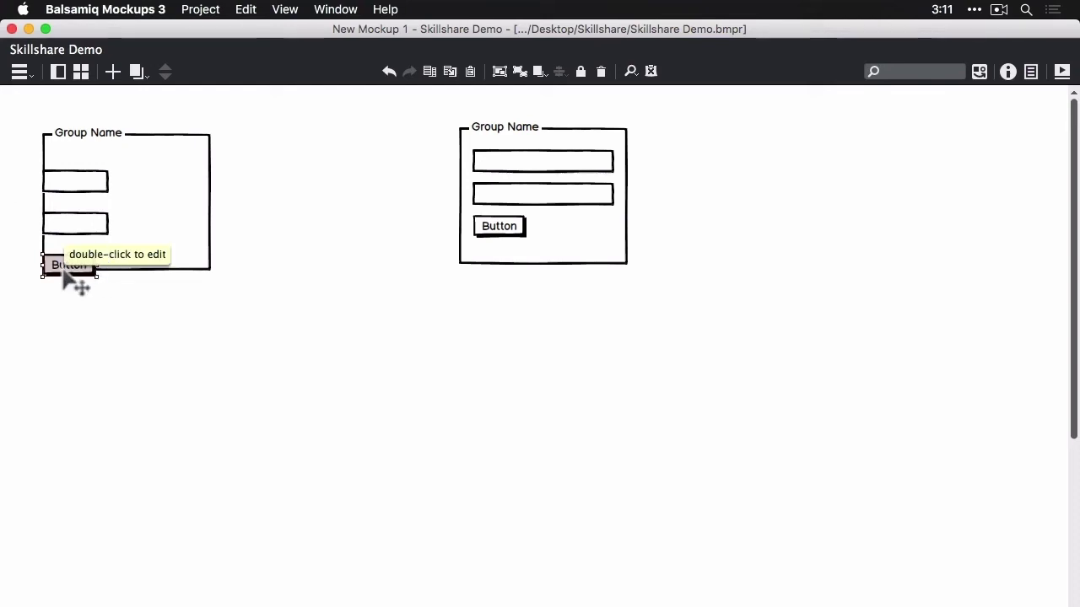
Space the new form's fields and button evenly and shift them in from the box edge.
{"action": "left_click_drag", "start_coordinate": [73, 274], "coordinate": [67, 257]}
{"action": "left_click", "coordinate": [76, 221], "text": "shift"}
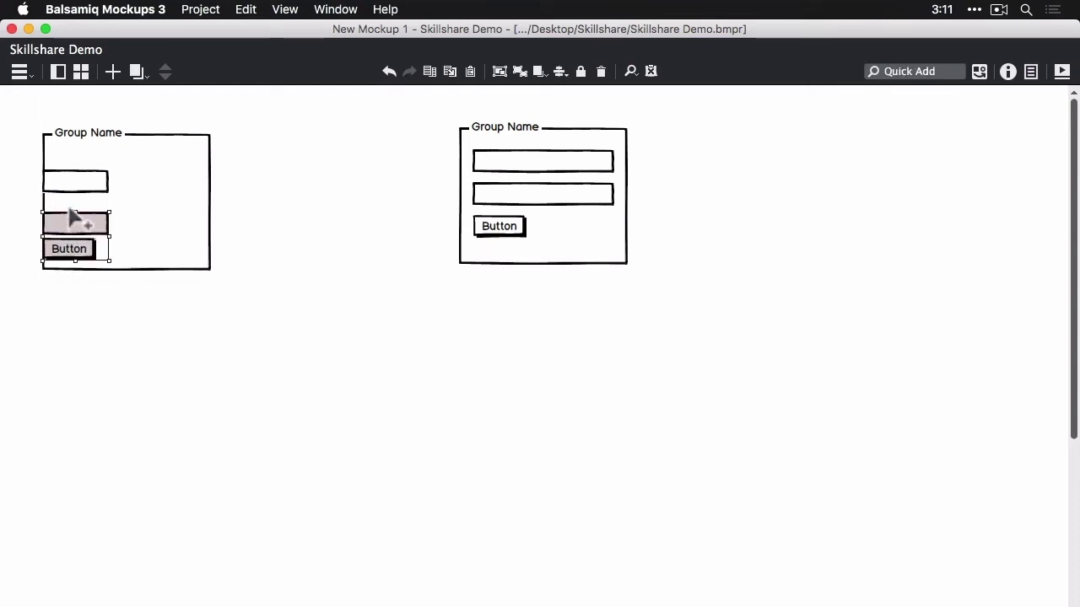
{"action": "left_click", "coordinate": [76, 187], "text": "shift"}
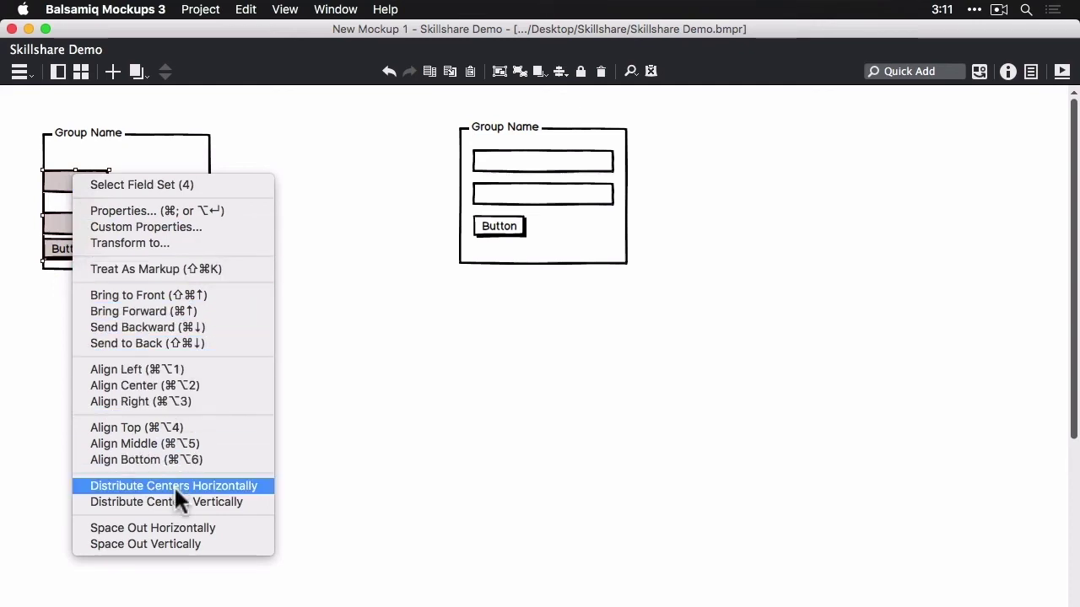
{"action": "left_click", "coordinate": [181, 542]}
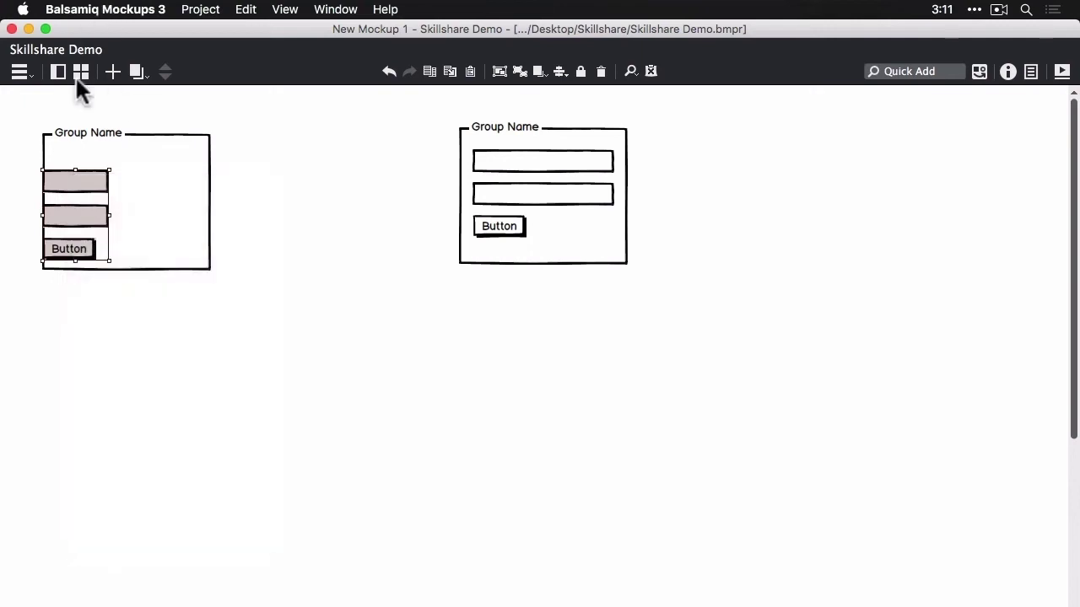
{"action": "left_click", "coordinate": [561, 71]}
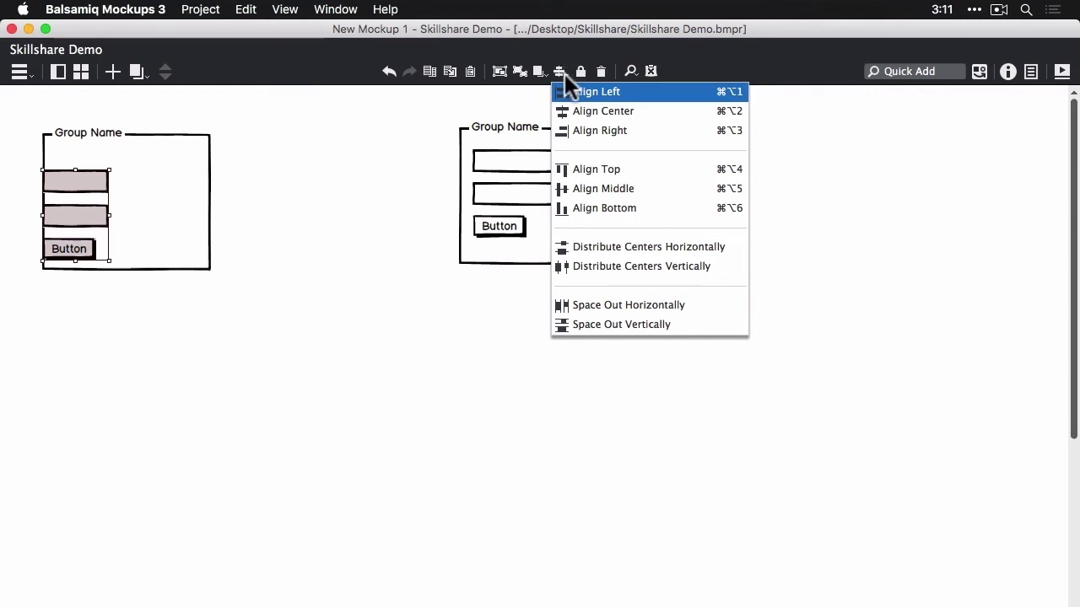
{"action": "left_click_drag", "start_coordinate": [62, 222], "coordinate": [79, 238]}
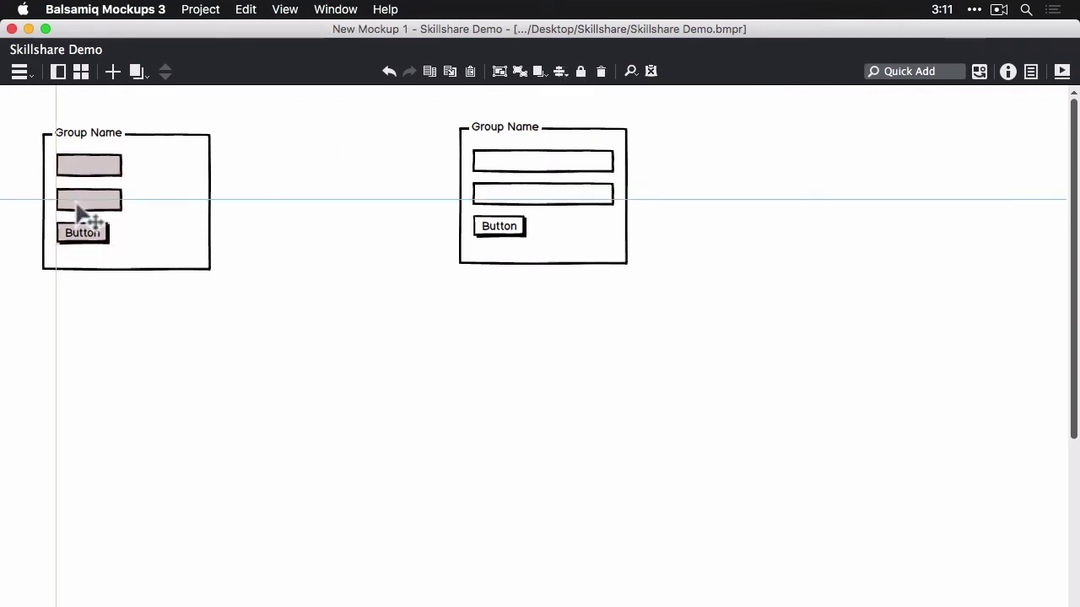
{"action": "left_click", "coordinate": [99, 241], "text": "shift"}
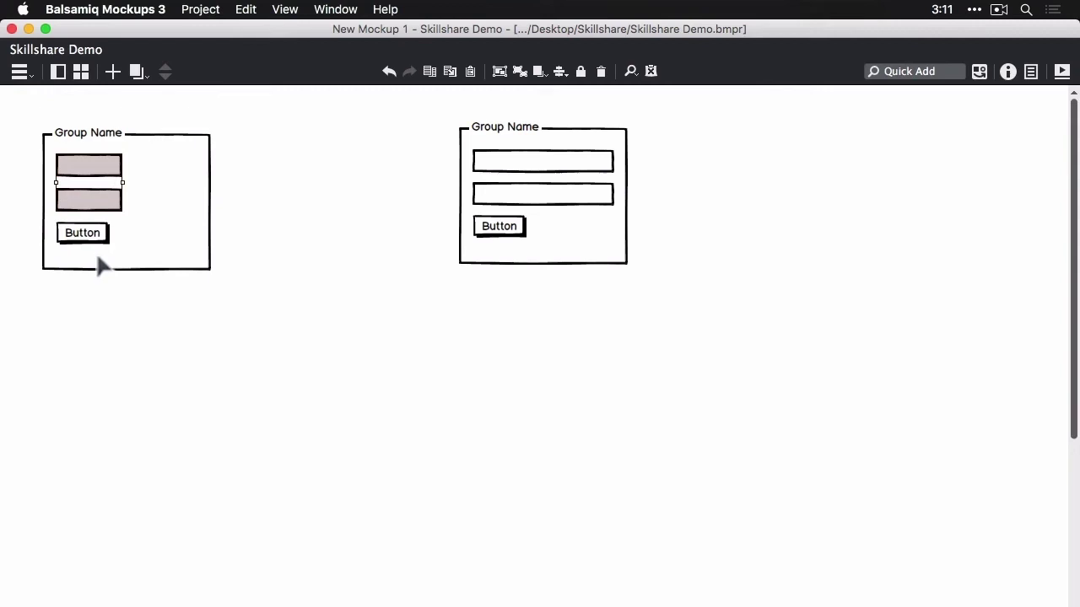
Widen both text fields, adjust the button, and place the form beside the first login form.
{"action": "left_click_drag", "start_coordinate": [122, 179], "coordinate": [189, 187]}
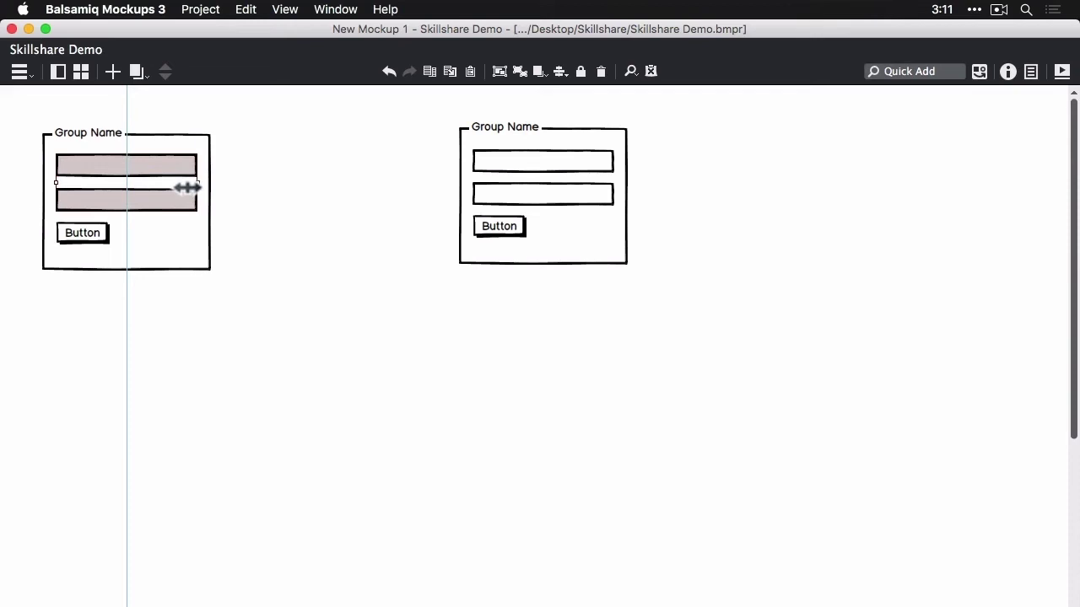
{"action": "left_click_drag", "start_coordinate": [187, 187], "coordinate": [187, 187]}
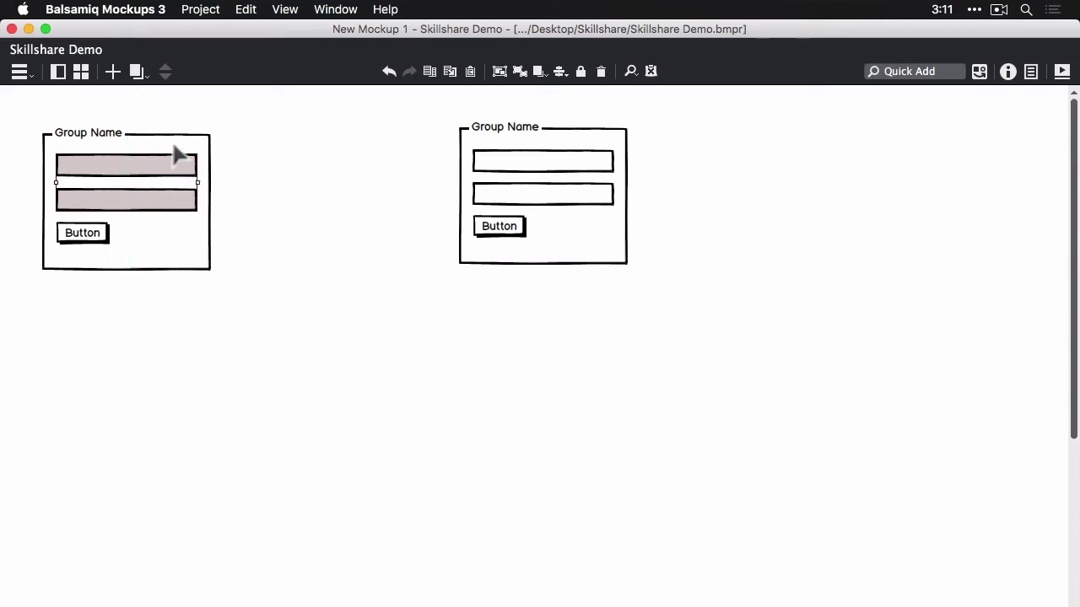
{"action": "left_click", "coordinate": [82, 239]}
{"action": "mouse_move", "coordinate": [78, 240]}
{"action": "left_mouse_down"}
{"action": "mouse_move", "coordinate": [126, 250]}
{"action": "mouse_move", "coordinate": [174, 241]}
{"action": "mouse_move", "coordinate": [79, 247]}
{"action": "left_mouse_up"}
{"action": "left_click_drag", "start_coordinate": [336, 352], "coordinate": [26, 107]}
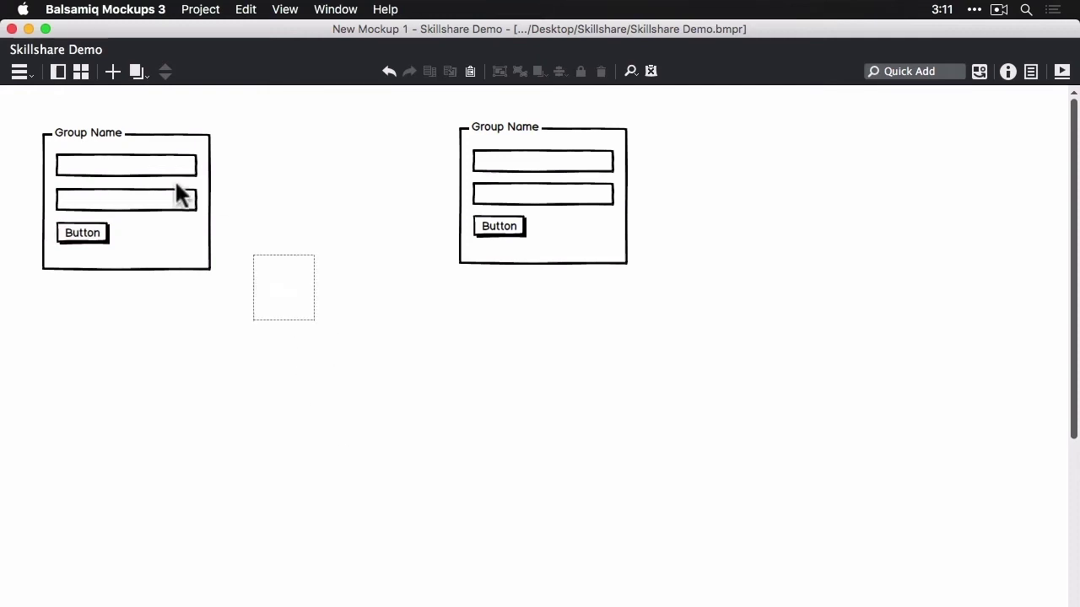
{"action": "left_click_drag", "start_coordinate": [156, 223], "coordinate": [371, 223]}
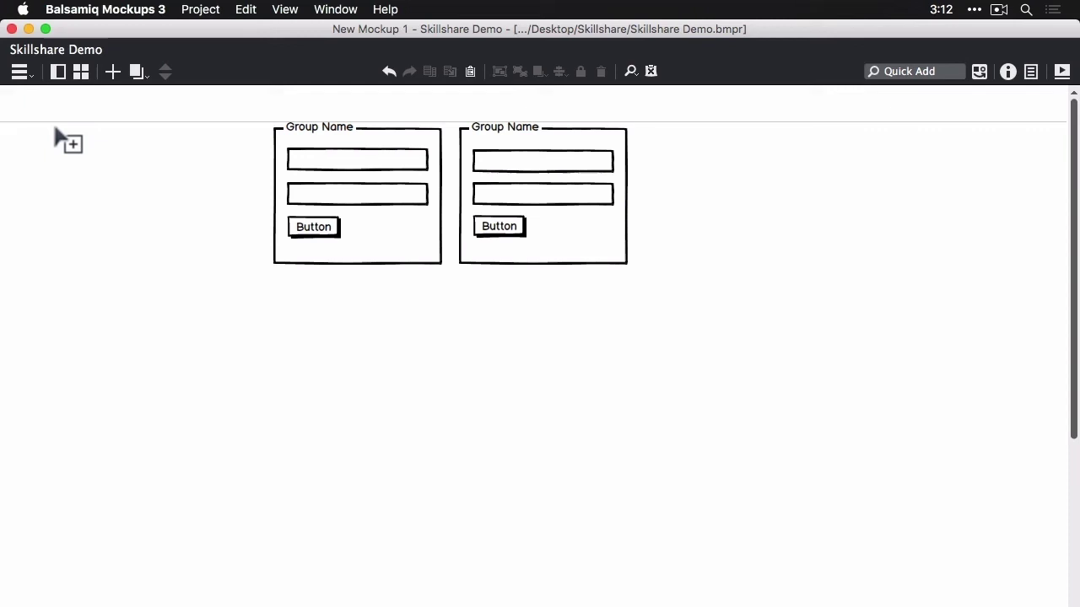
Draw a box left of the forms containing two text bars and a small box below them.
{"action": "left_click_drag", "start_coordinate": [53, 123], "coordinate": [248, 277]}
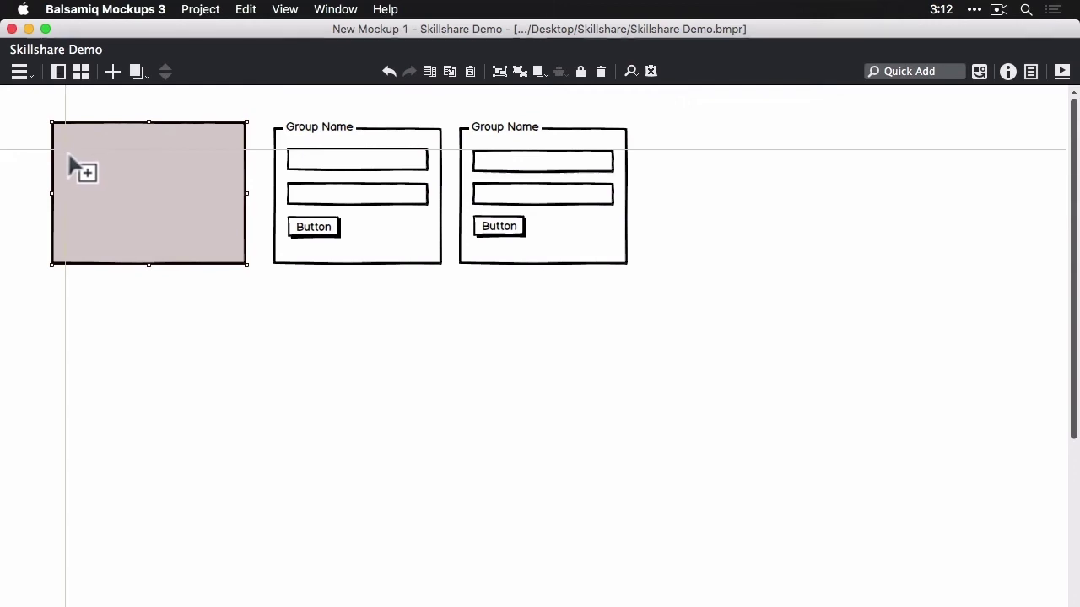
{"action": "mouse_move", "coordinate": [89, 140]}
{"action": "left_mouse_down"}
{"action": "mouse_move", "coordinate": [68, 157]}
{"action": "mouse_move", "coordinate": [240, 191]}
{"action": "mouse_move", "coordinate": [224, 193]}
{"action": "left_mouse_up"}
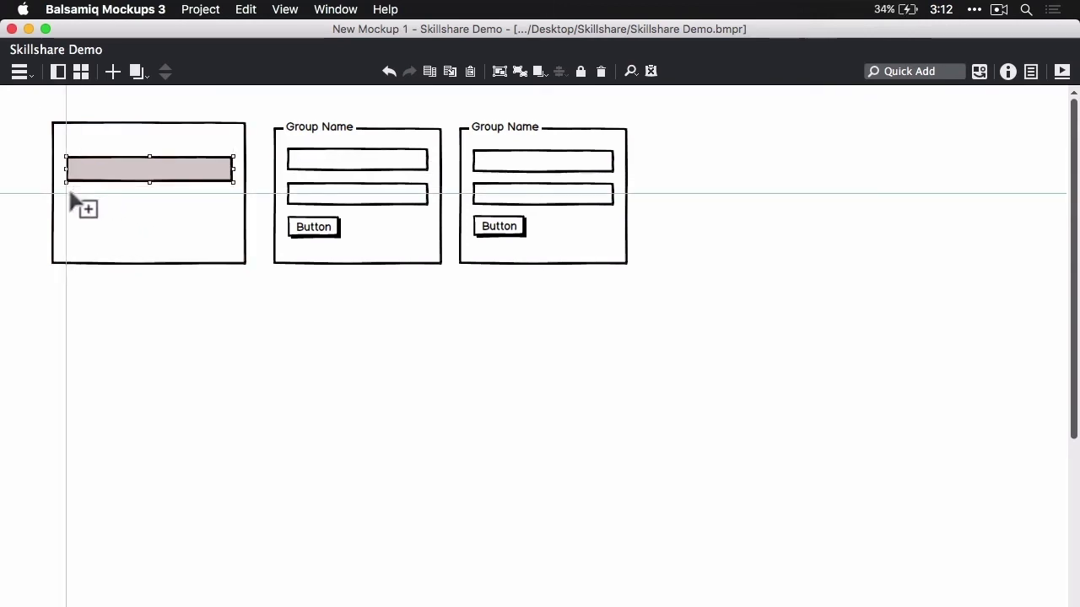
{"action": "left_click_drag", "start_coordinate": [70, 200], "coordinate": [240, 226]}
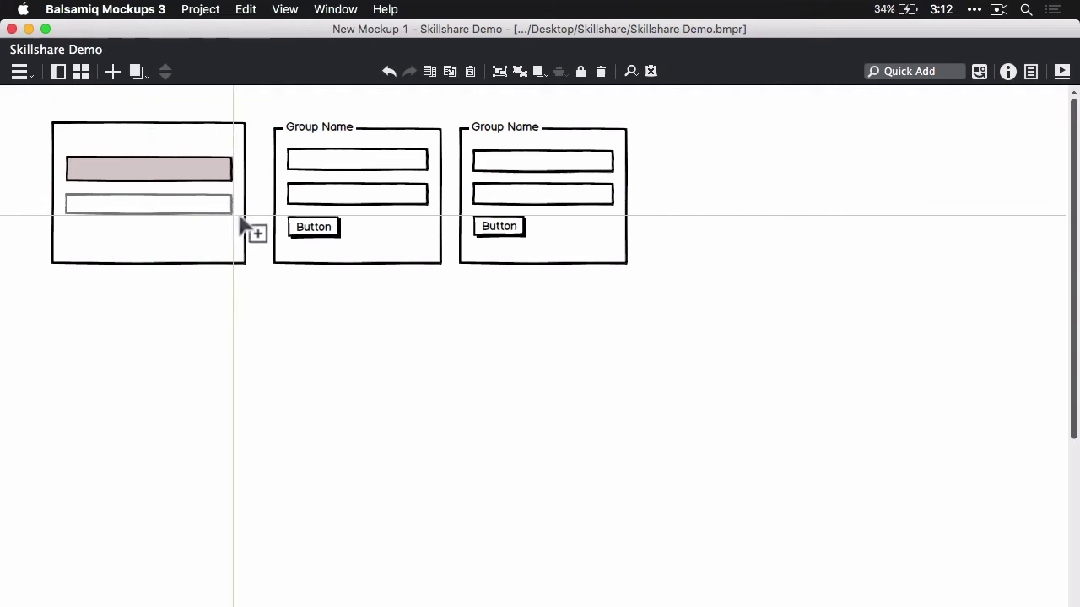
{"action": "left_click_drag", "start_coordinate": [68, 230], "coordinate": [150, 251]}
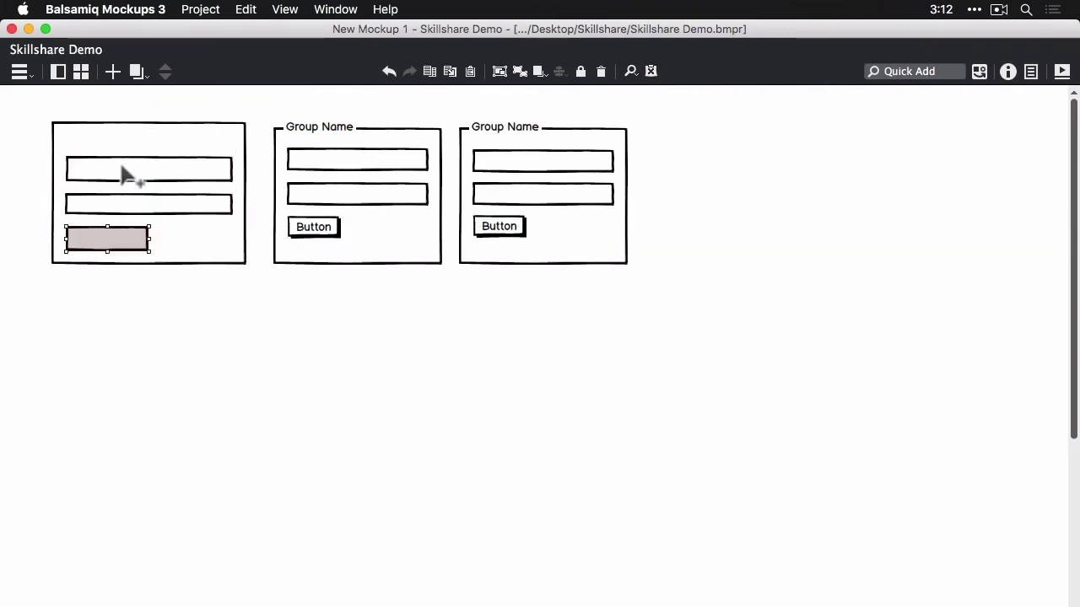
Select the two bars and the bottom box and move them up together inside the box.
{"action": "left_click", "coordinate": [122, 173], "text": "shift"}
{"action": "left_click", "coordinate": [101, 206], "text": "shift"}
{"action": "left_click", "coordinate": [92, 232], "text": "shift"}
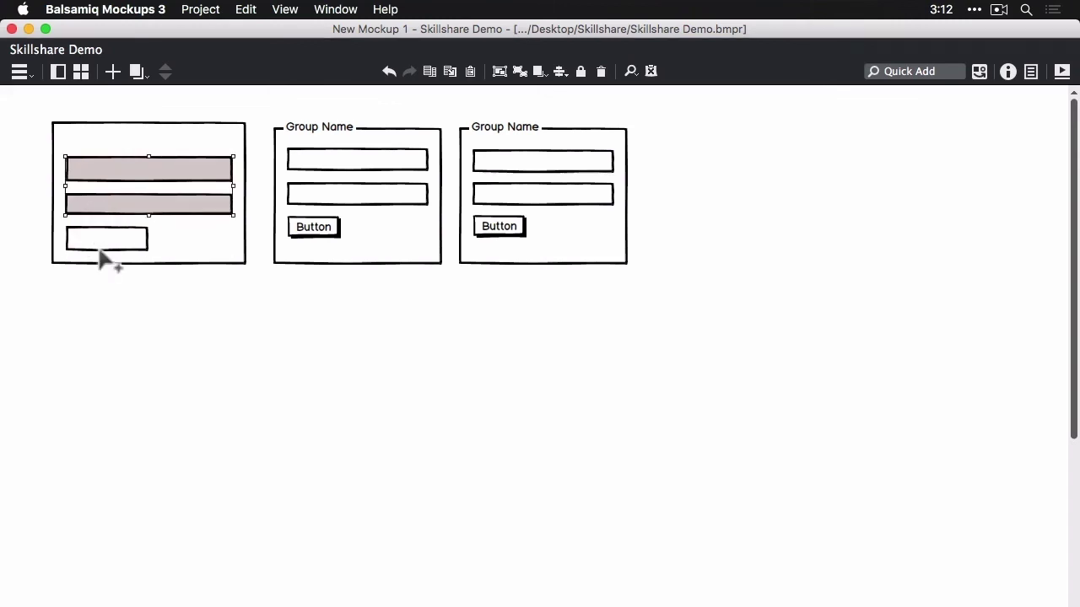
{"action": "left_click", "coordinate": [104, 239], "text": "shift"}
{"action": "left_click_drag", "start_coordinate": [106, 222], "coordinate": [103, 212]}
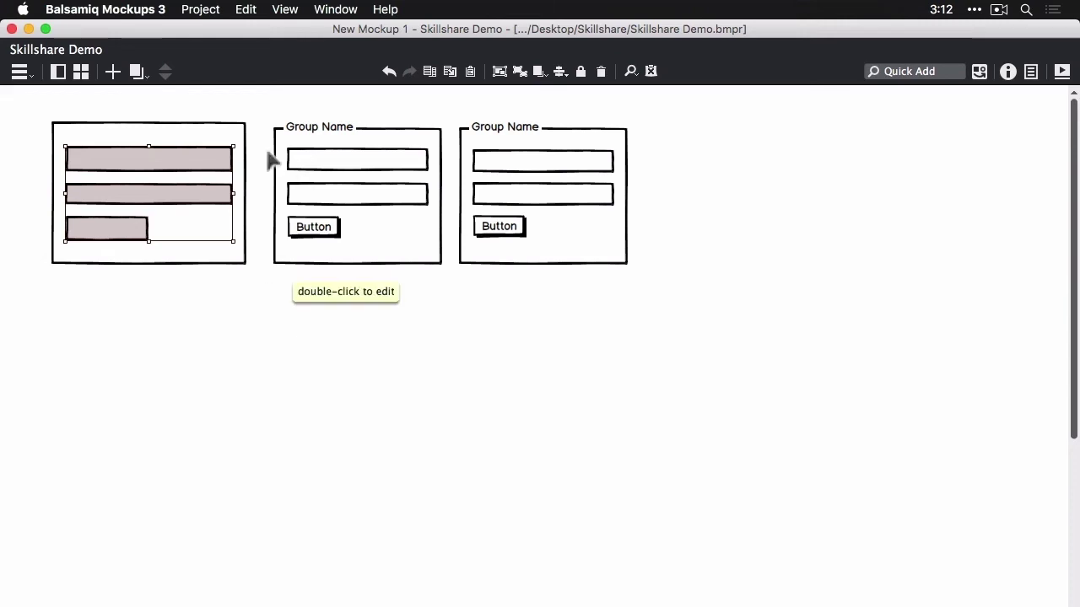
Convert the left wireframe's outer box into a Field Set.
{"action": "left_click", "coordinate": [211, 144]}
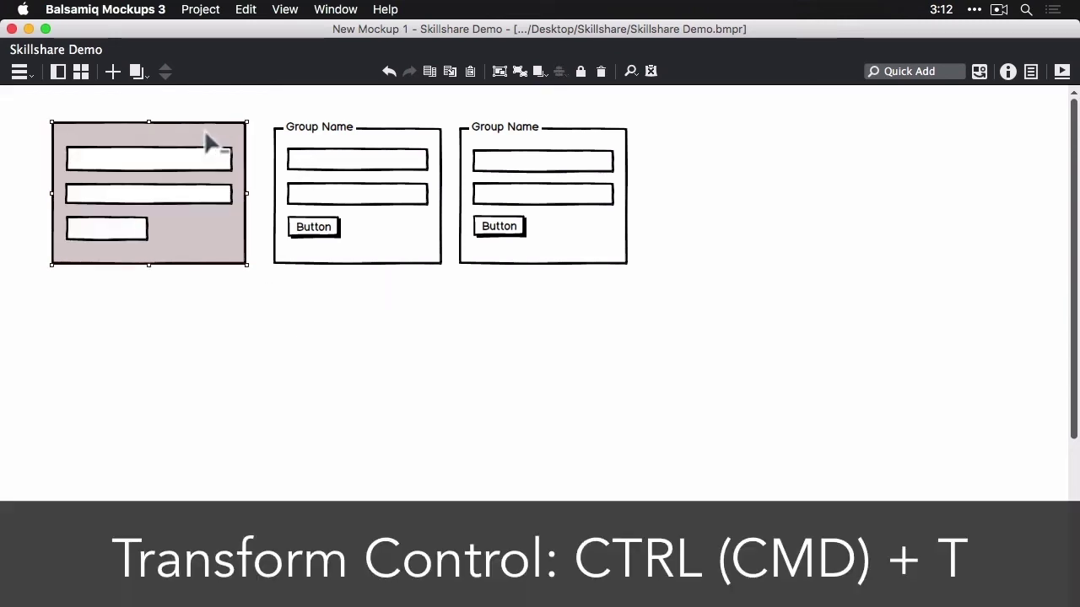
{"action": "key", "text": "super+t"}
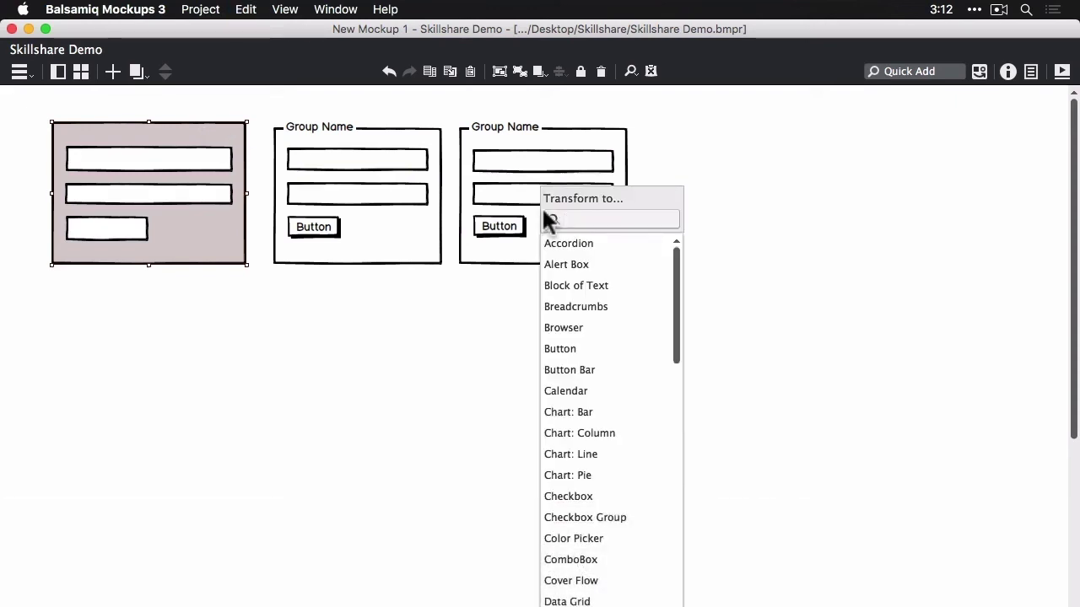
{"action": "type", "text": "fiel"}
{"action": "key", "text": "Return"}
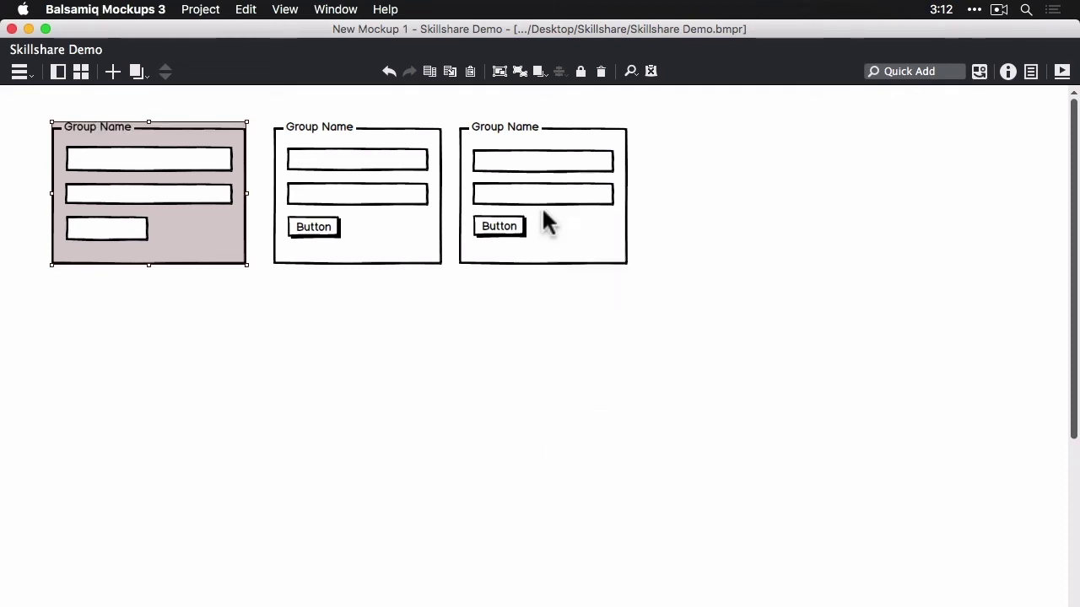
Convert the top and second bars into Text Inputs.
{"action": "left_click", "coordinate": [165, 164]}
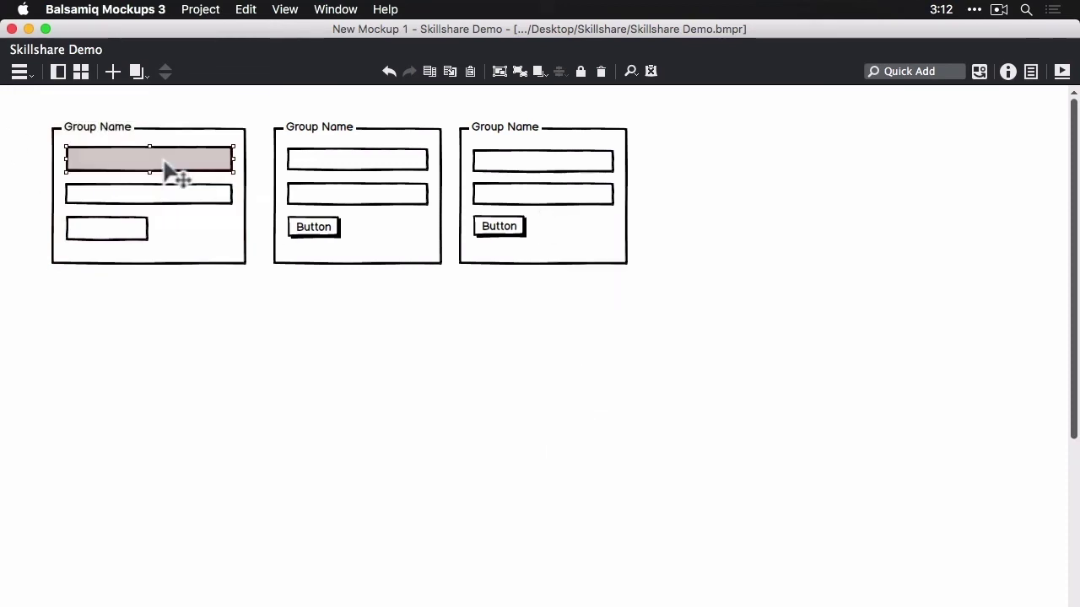
{"action": "key", "text": "super+t"}
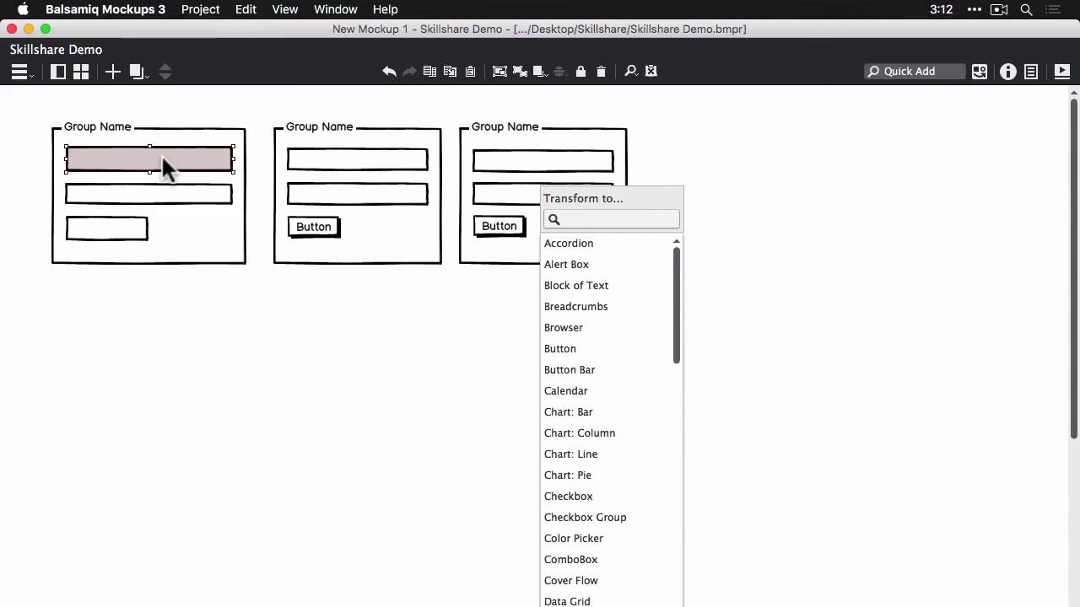
{"action": "type", "text": "inp"}
{"action": "key", "text": "Return"}
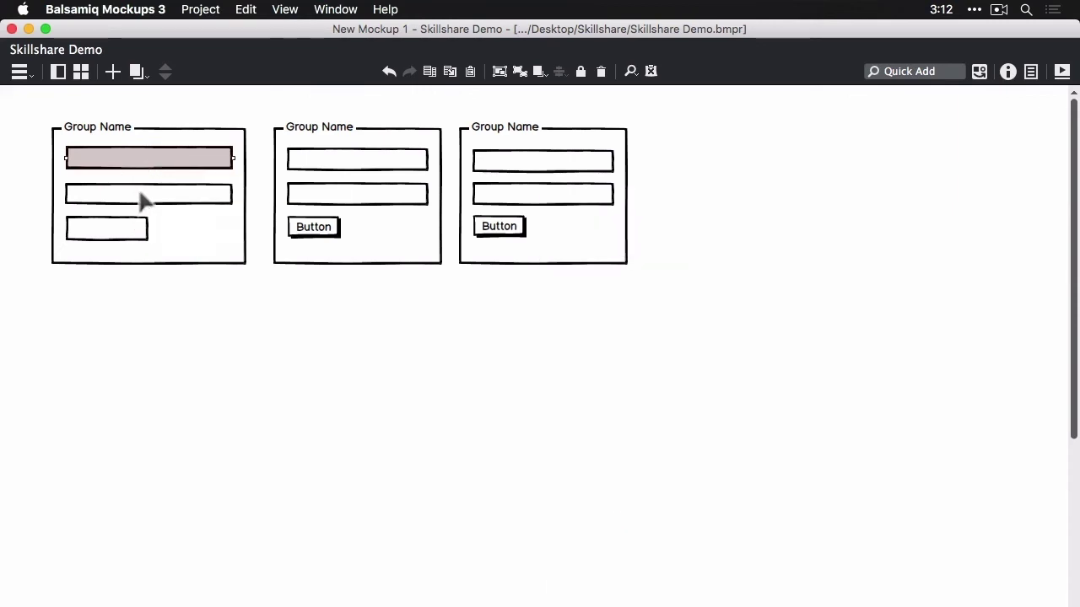
{"action": "left_click", "coordinate": [140, 196]}
{"action": "key", "text": "super+t"}
{"action": "type", "text": "inp"}
{"action": "key", "text": "Return"}
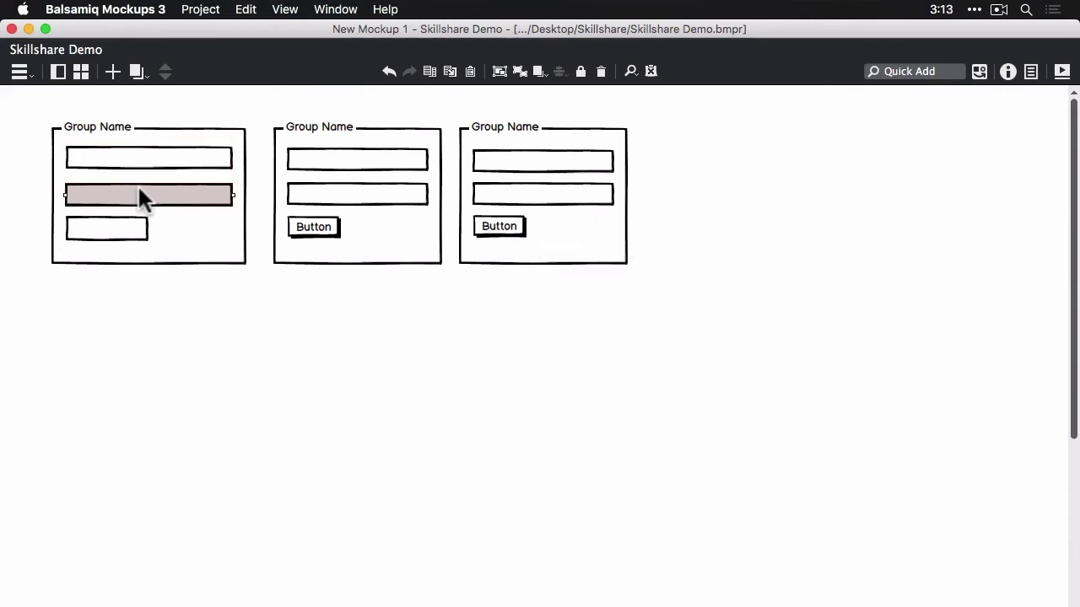
Convert the small bottom box into a Button.
{"action": "left_click", "coordinate": [105, 234]}
{"action": "key", "text": "super+t"}
{"action": "type", "text": "b"}
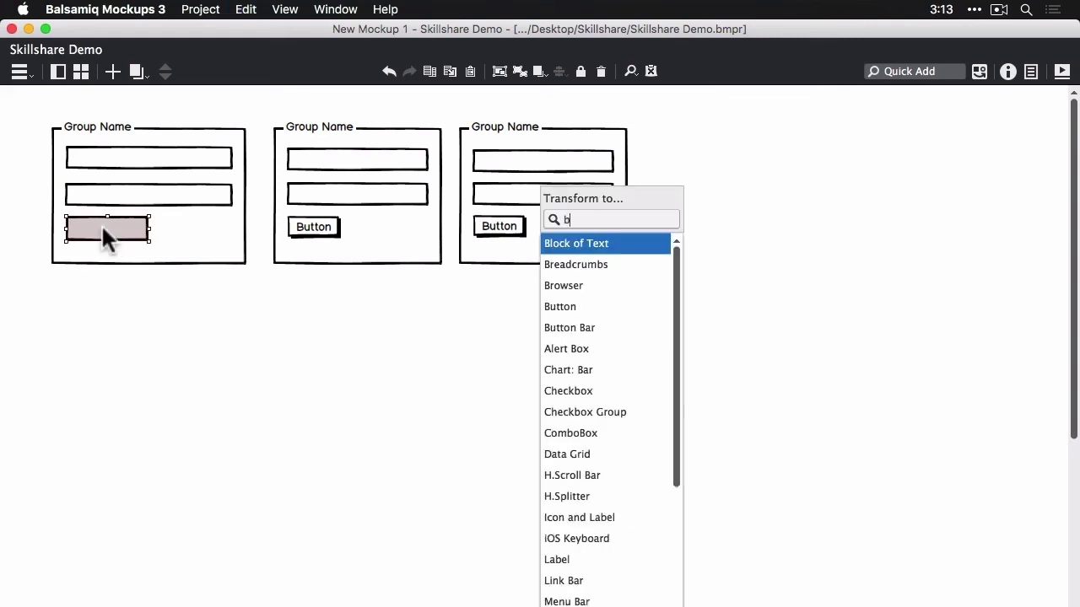
{"action": "type", "text": "utt"}
{"action": "key", "text": "Return"}
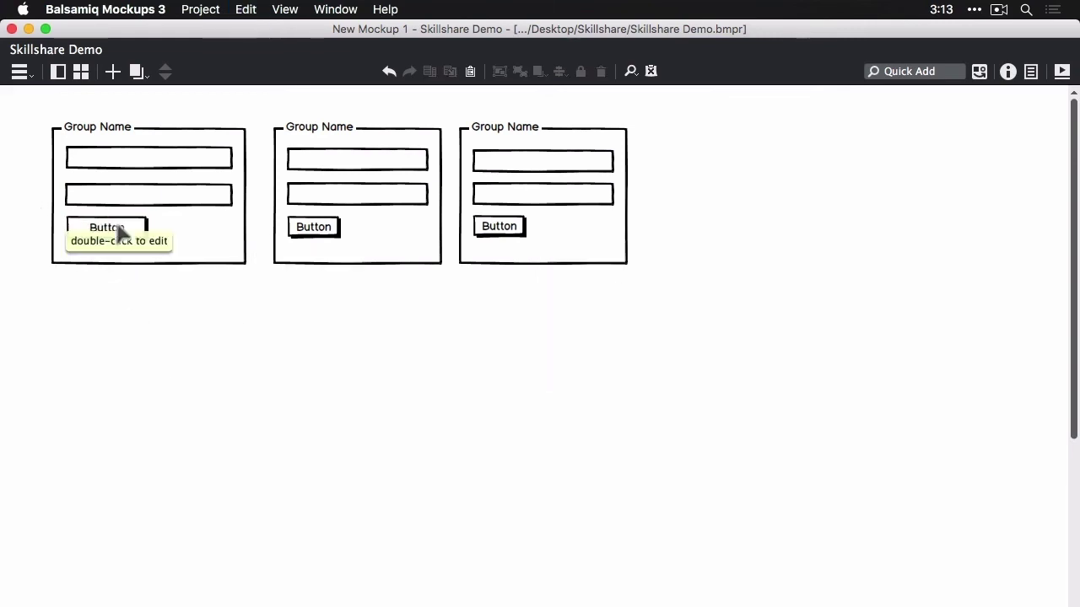
Narrow and align the button, then marquee-select the whole left login form.
{"action": "mouse_move", "coordinate": [113, 247]}
{"action": "left_mouse_down"}
{"action": "mouse_move", "coordinate": [106, 234]}
{"action": "mouse_move", "coordinate": [127, 237]}
{"action": "left_mouse_up"}
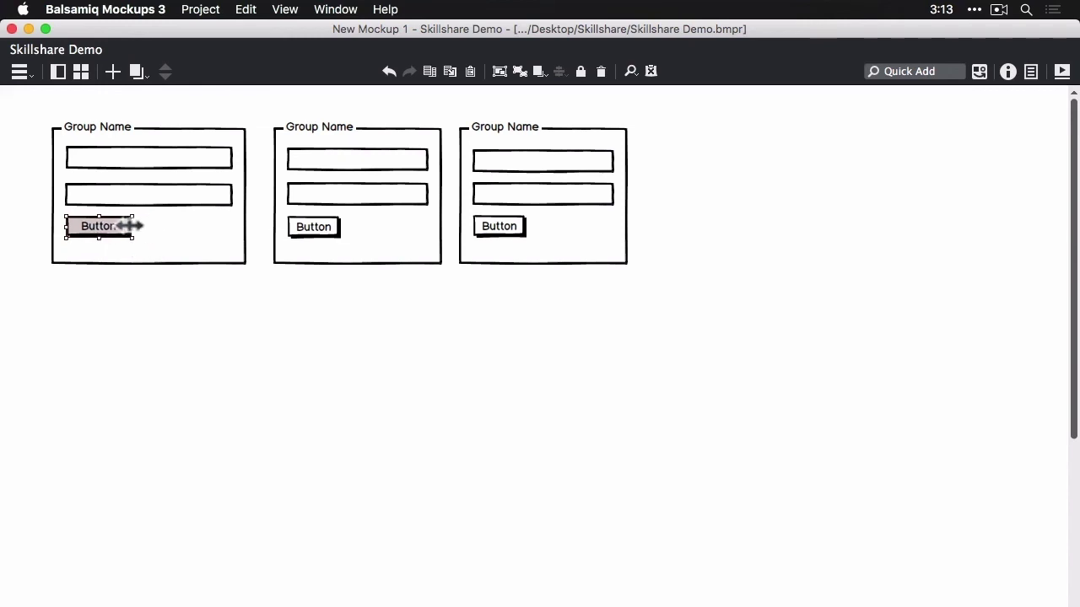
{"action": "left_click", "coordinate": [180, 352]}
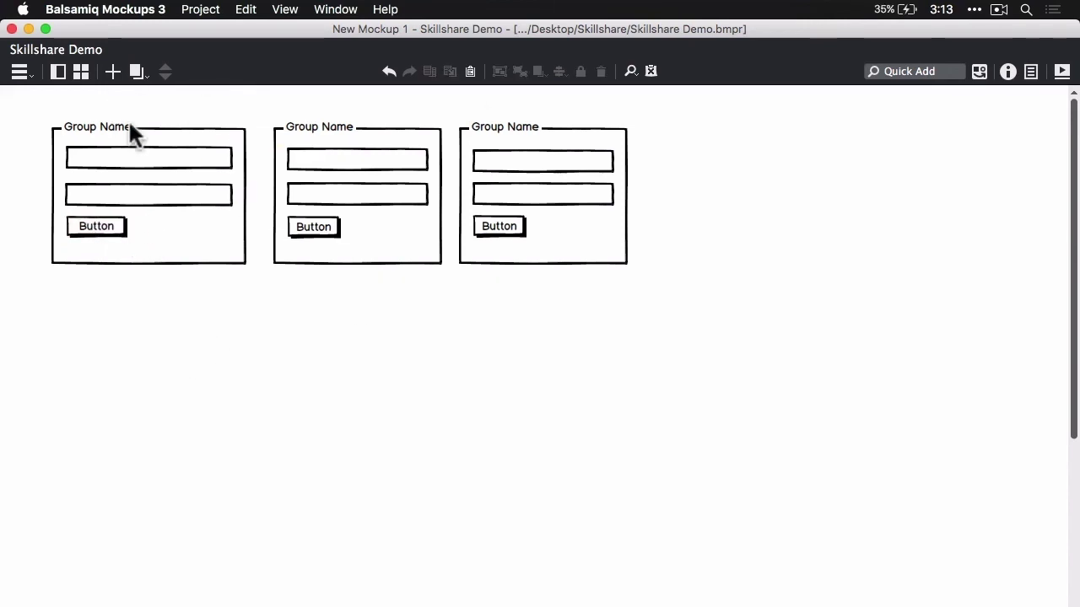
{"action": "left_click_drag", "start_coordinate": [24, 97], "coordinate": [256, 334]}
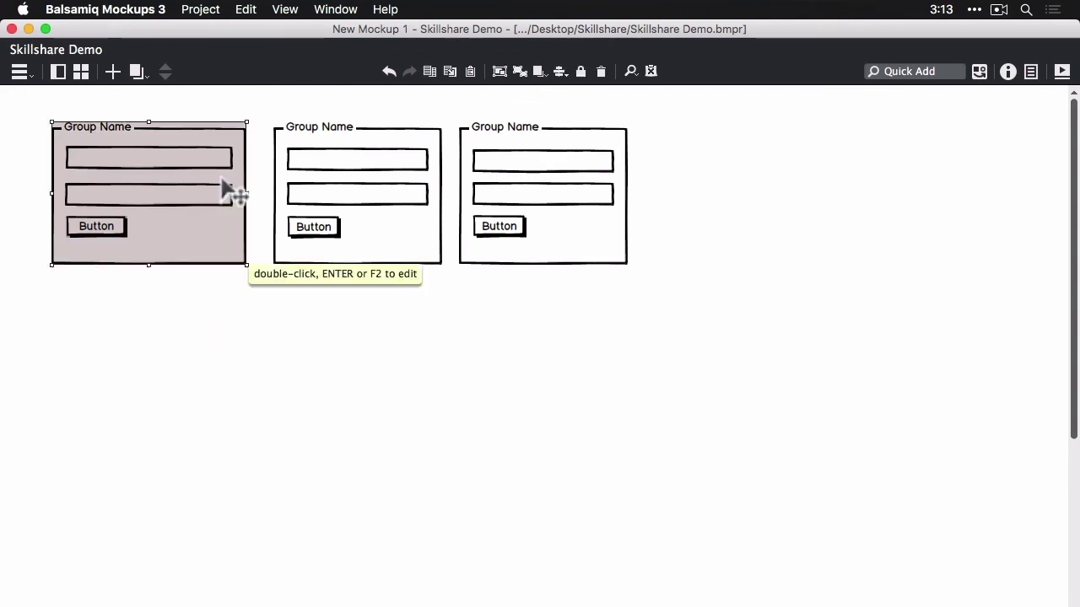
Group the selected form elements with Cmd+G and shift the group slightly left.
{"action": "left_click", "coordinate": [246, 9]}
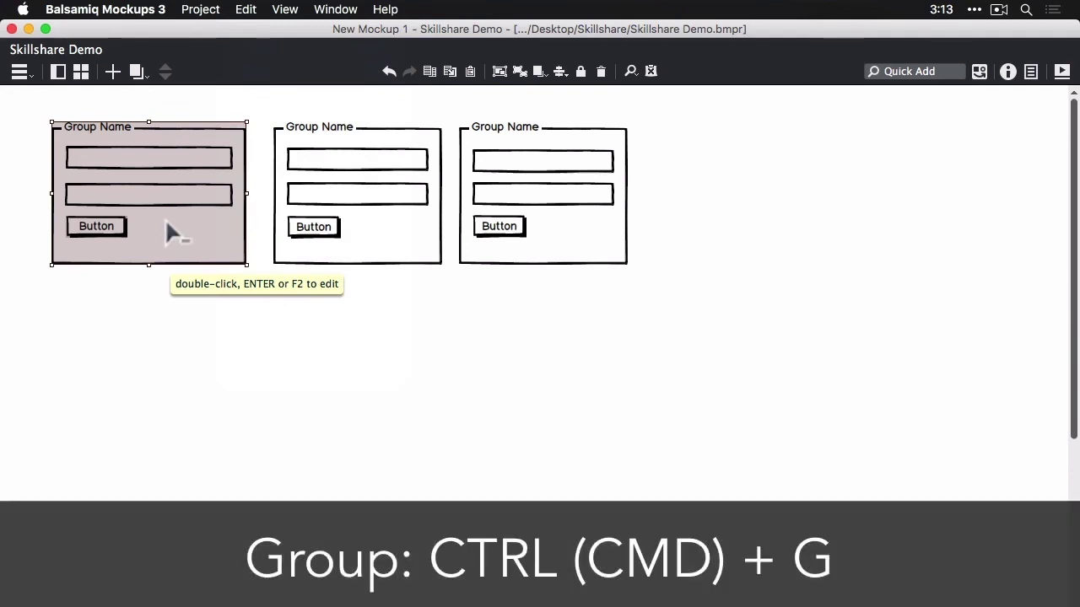
{"action": "key", "text": "super+g"}
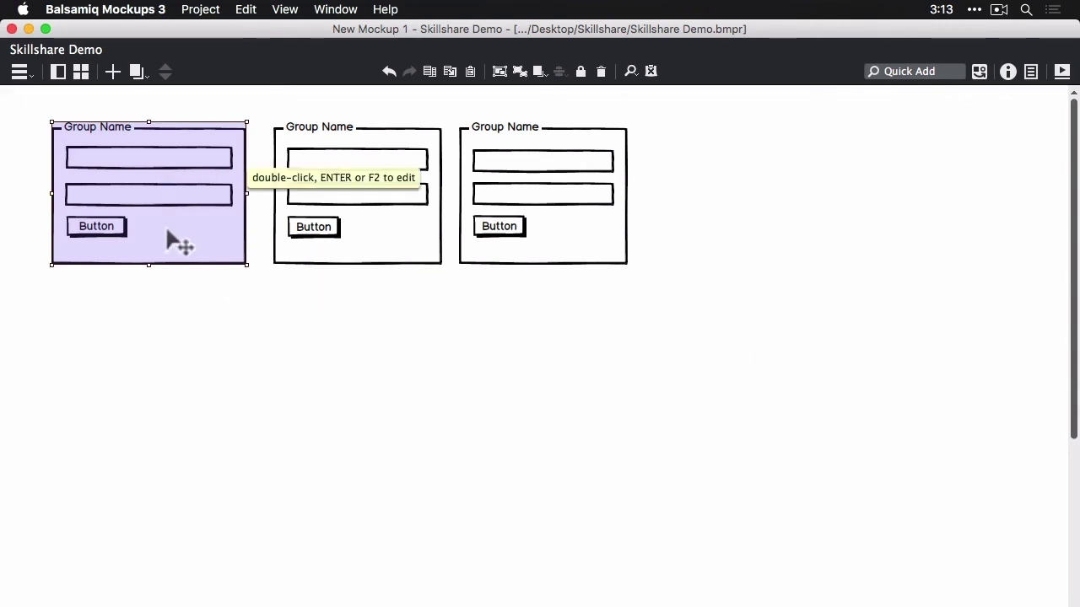
{"action": "left_click", "coordinate": [207, 225]}
{"action": "left_click_drag", "start_coordinate": [204, 216], "coordinate": [200, 216]}
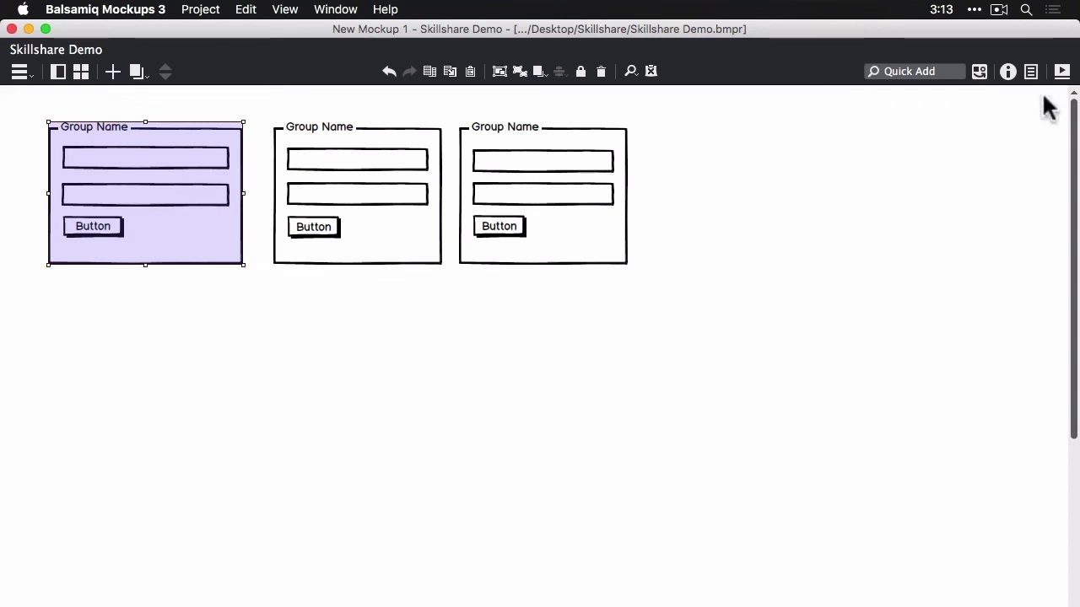
Name the selected group 'Login' in the Inspector and convert it to a symbol.
{"action": "left_click", "coordinate": [1008, 71]}
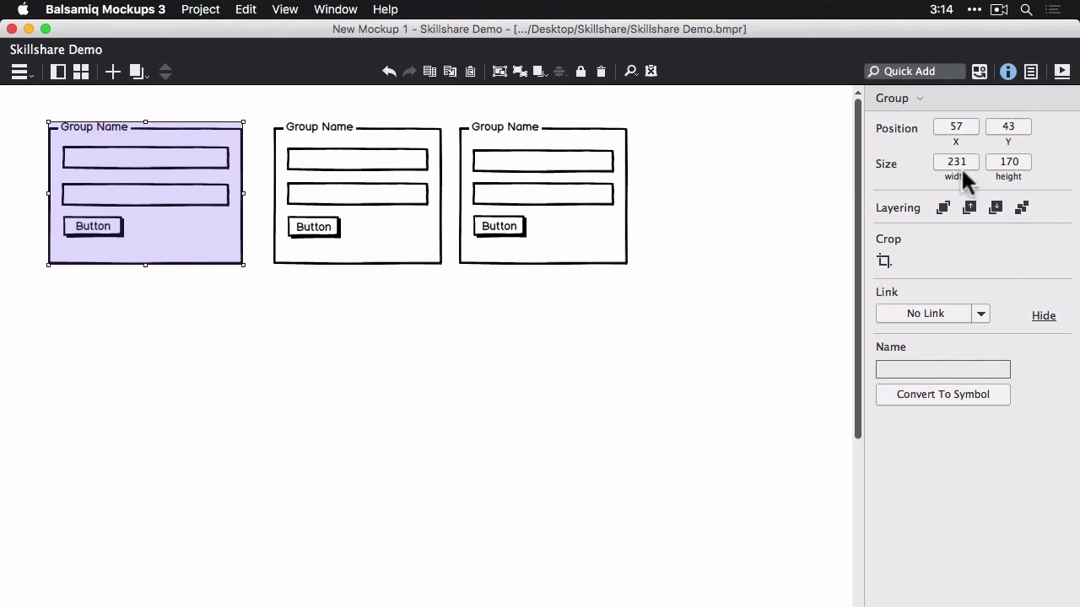
{"action": "left_click", "coordinate": [898, 367]}
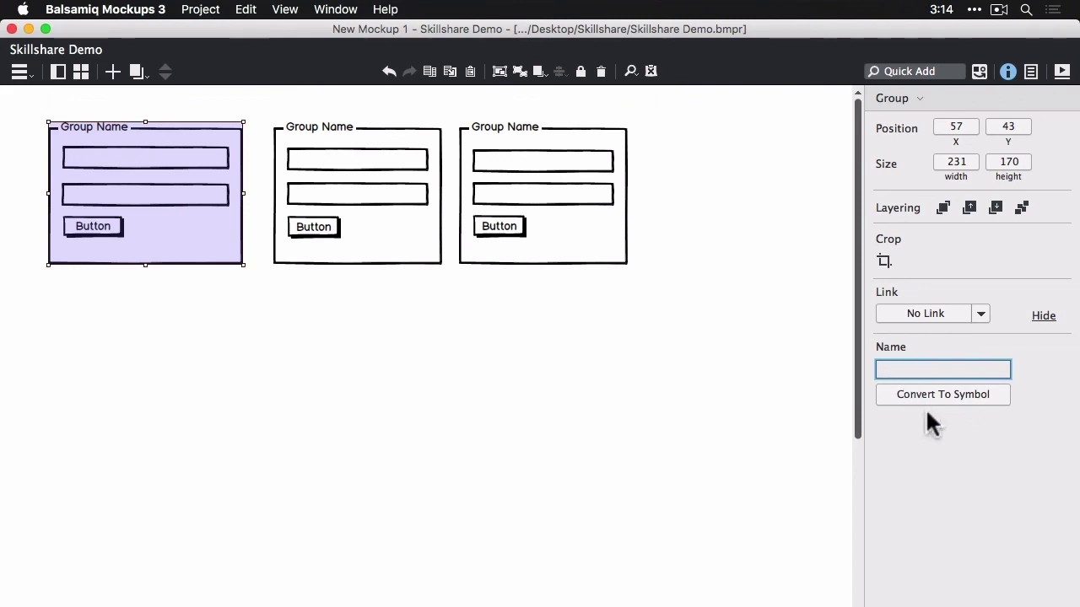
{"action": "type", "text": "Login"}
{"action": "left_click", "coordinate": [930, 395]}
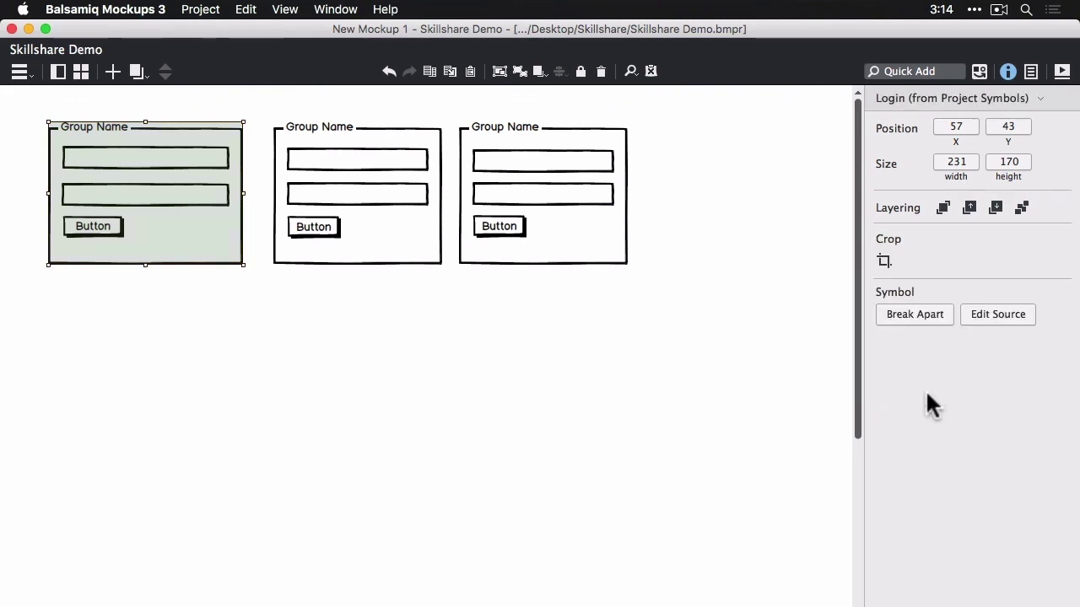
Search Quick Add for 'logi', then show the UI component library.
{"action": "left_click", "coordinate": [900, 71]}
{"action": "type", "text": "logi"}
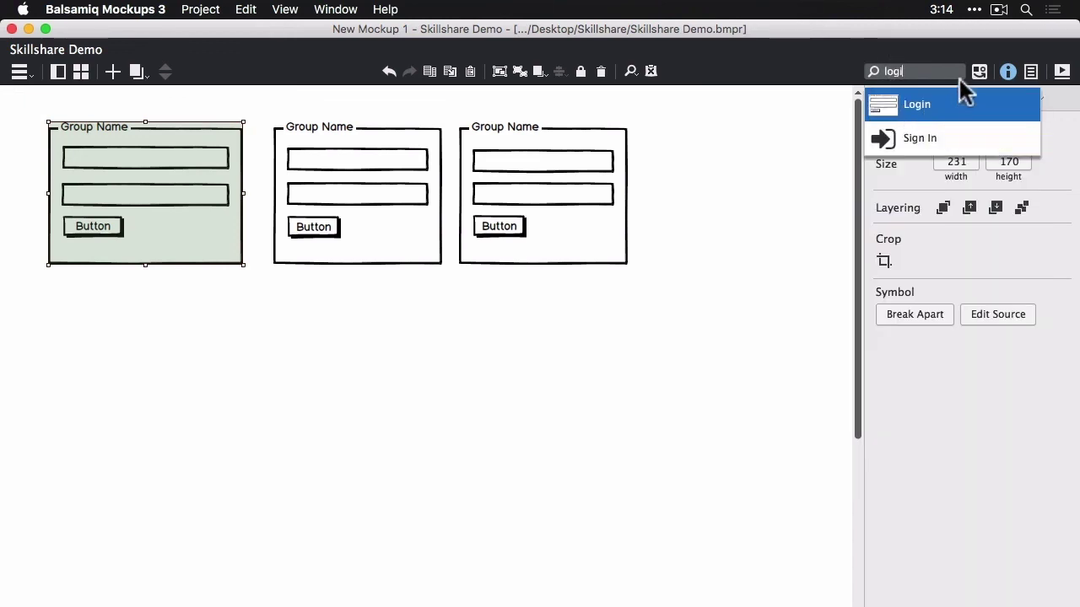
{"action": "left_click", "coordinate": [981, 73]}
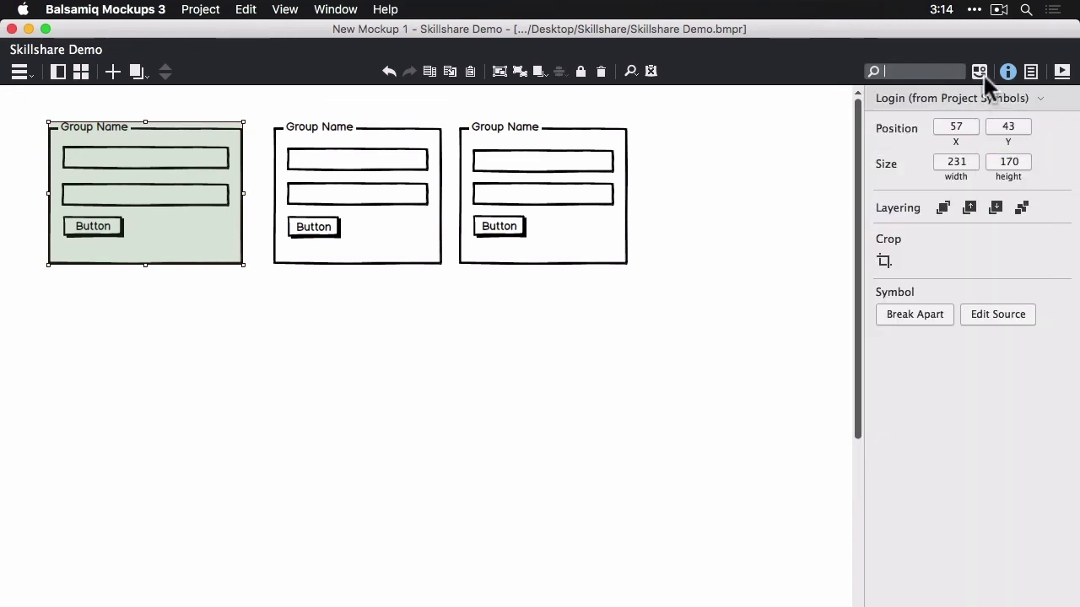
Switch the UI Library to the Symbols tab to see the 'Login' symbol.
{"action": "left_click", "coordinate": [786, 97]}
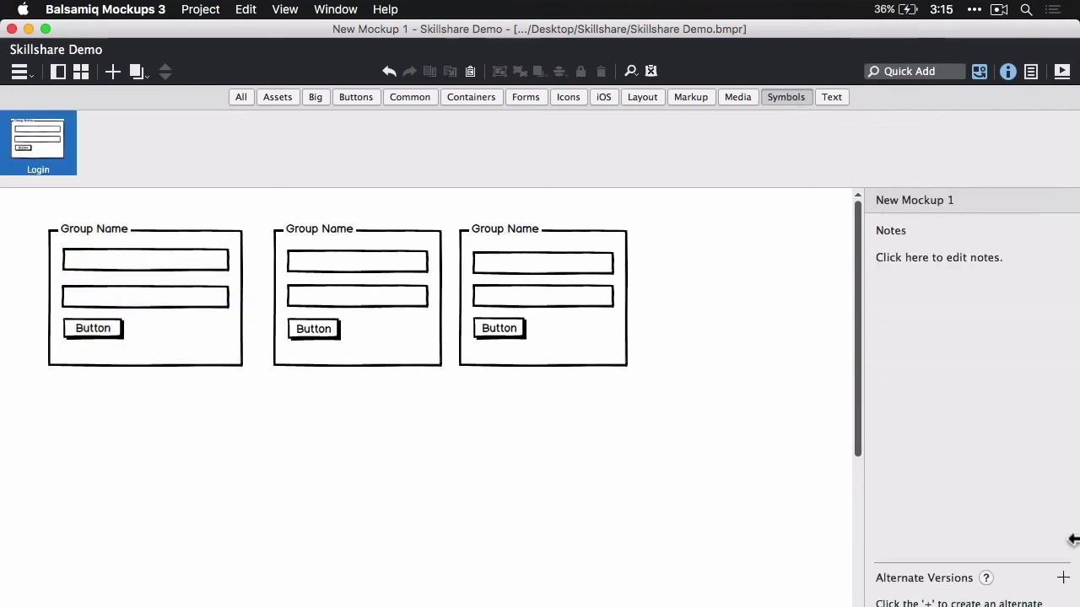